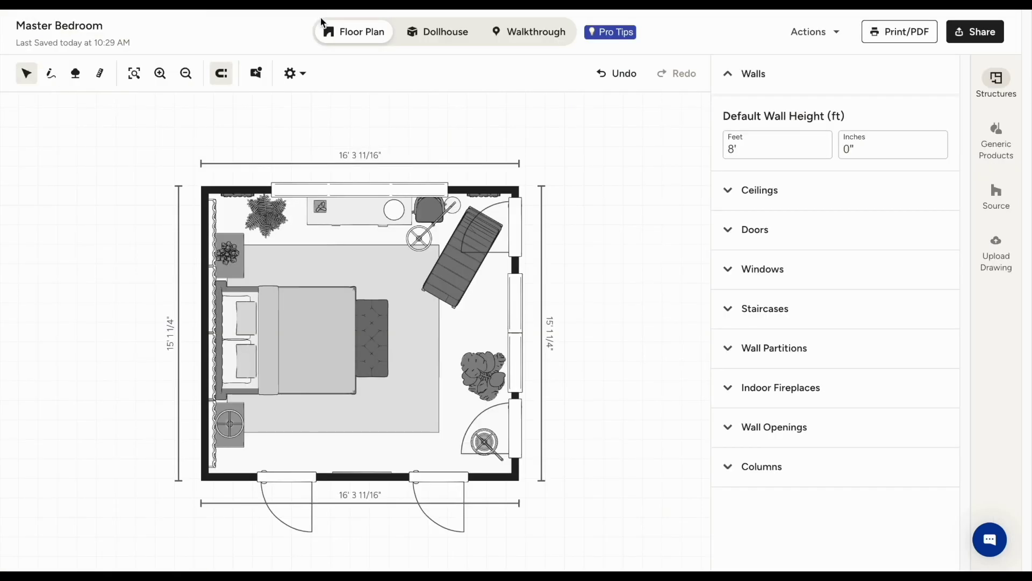
Step: Shift the floor plan view, then open and close the plan display settings
left_click_drag(586, 208, 601, 181)
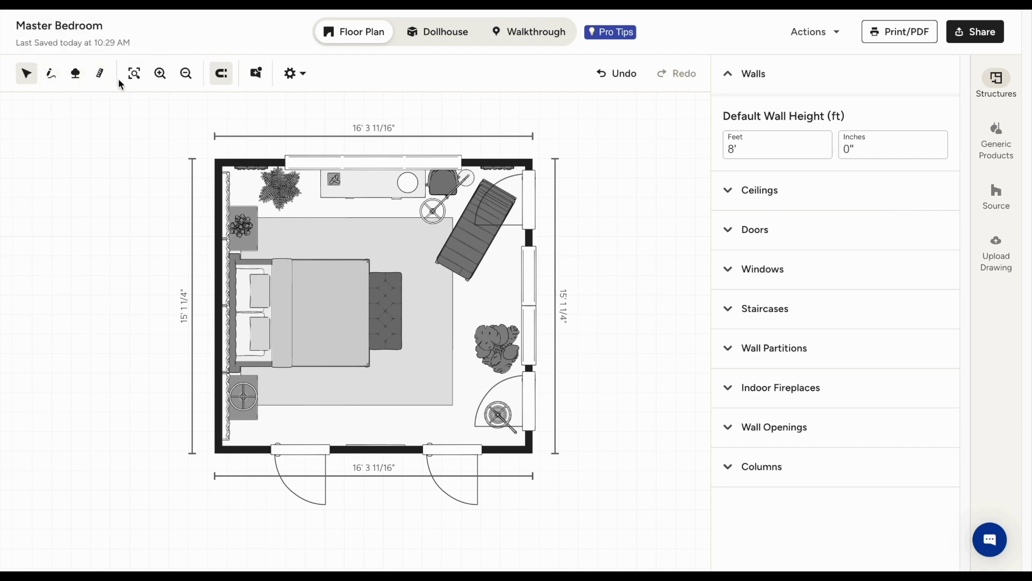
left_click(291, 74)
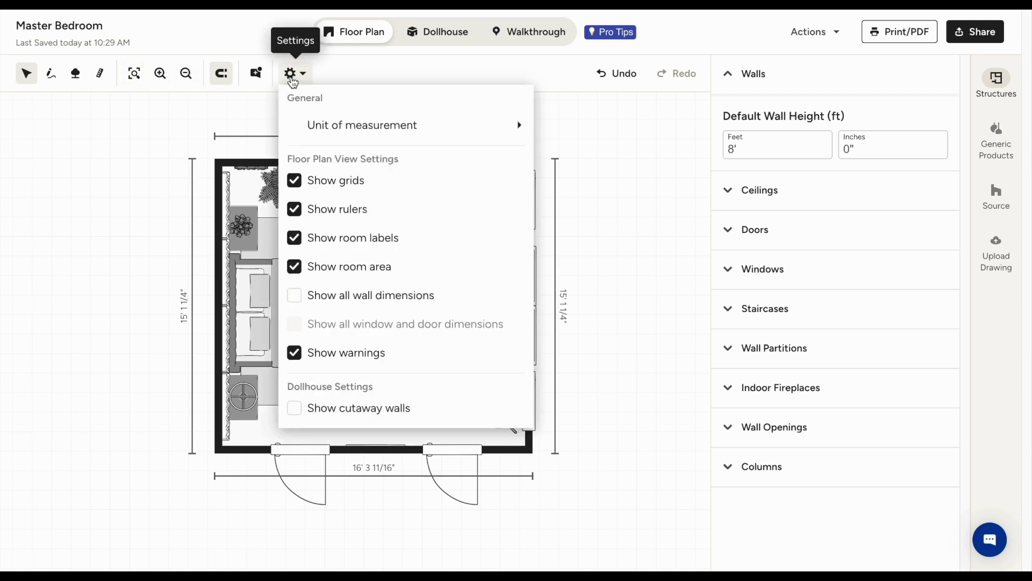
left_click(291, 74)
left_click(186, 73)
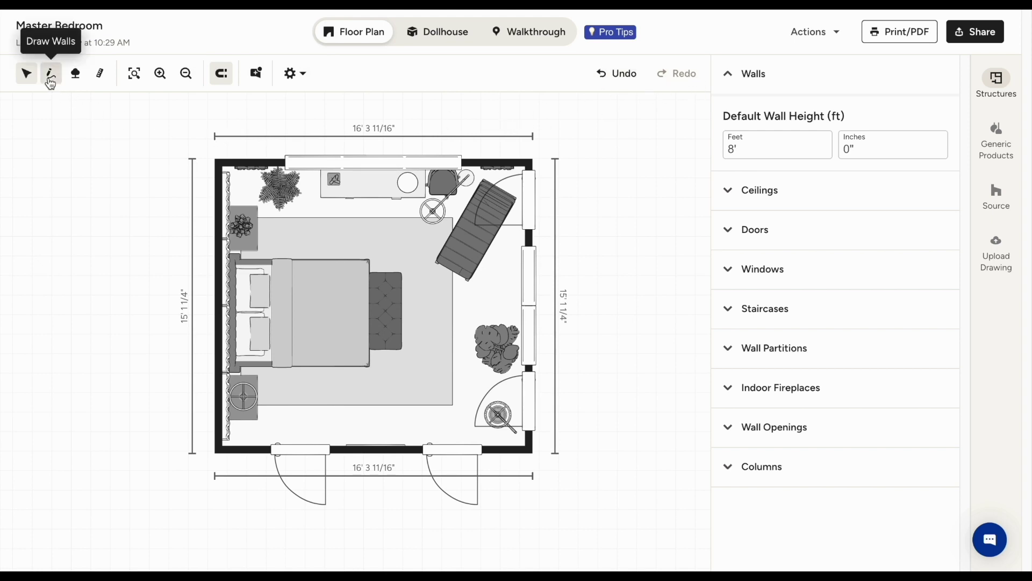
Step: Draw walls right, down and back left from the bedroom's top-right corner, then nudge that corner
left_click(51, 77)
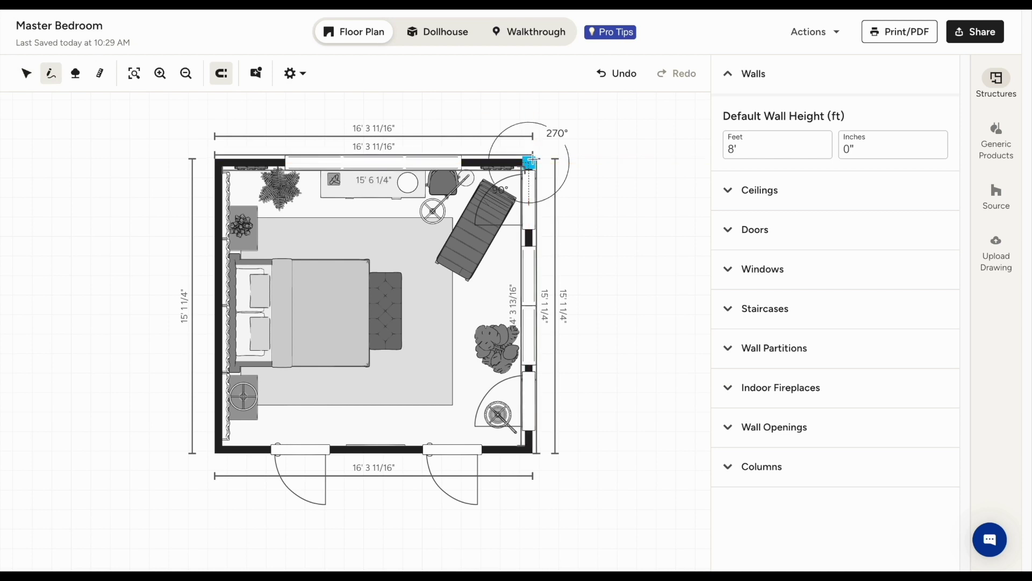
left_click(529, 164)
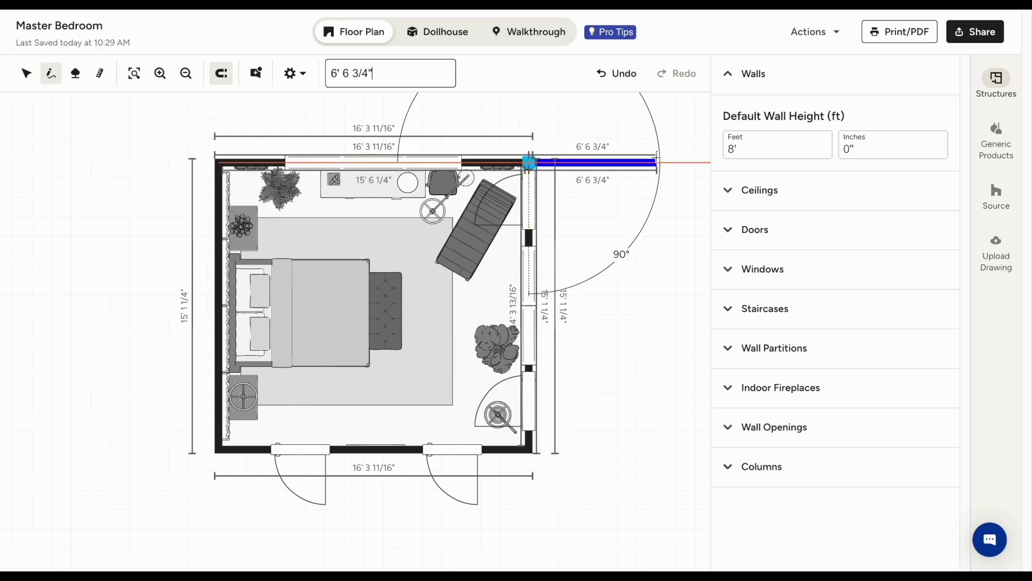
left_click(658, 164)
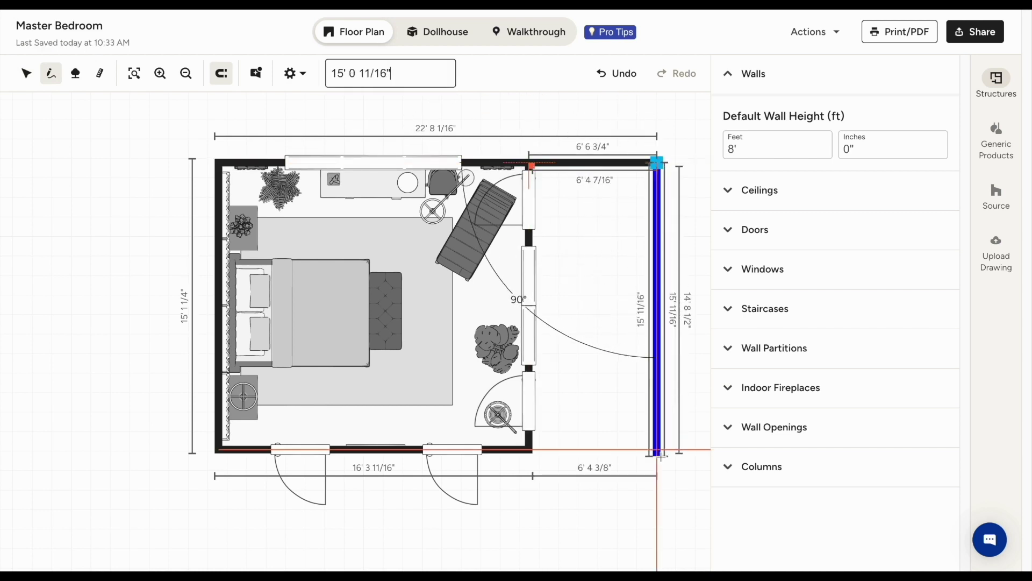
left_click(658, 450)
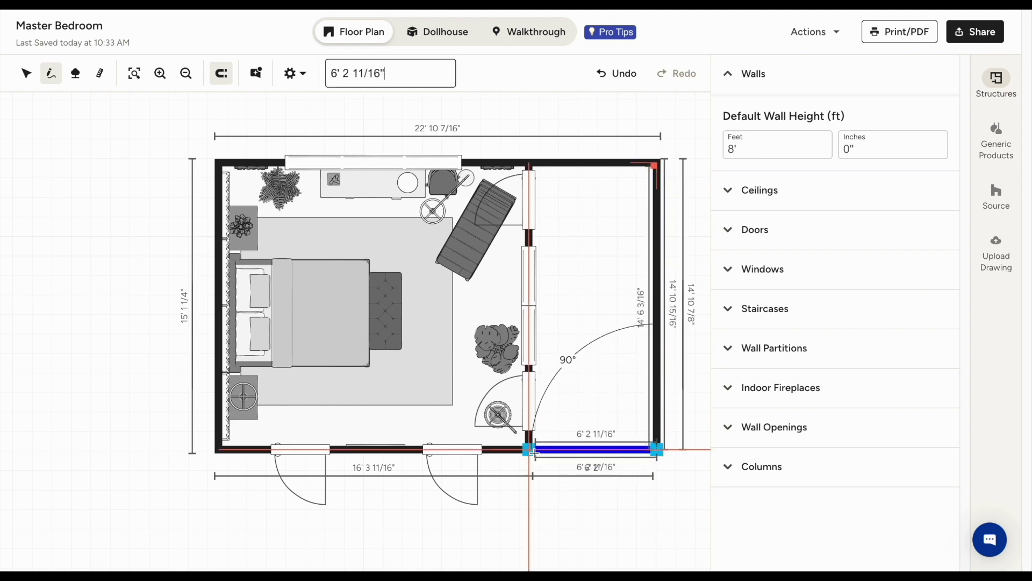
left_click(533, 450)
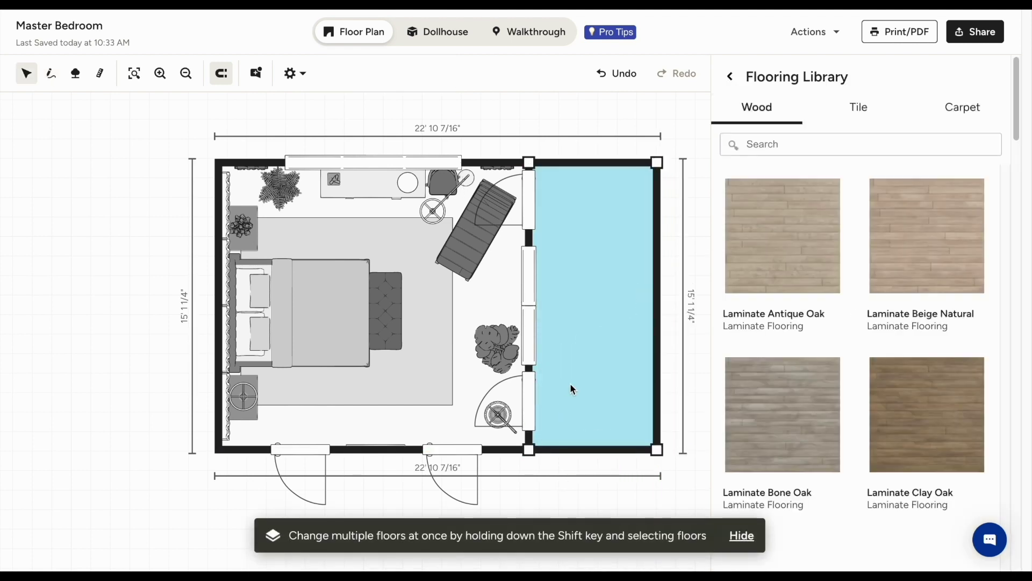
left_click(630, 166)
mouse_move(657, 164)
left_mouse_down()
mouse_move(667, 169)
mouse_move(658, 167)
left_mouse_up()
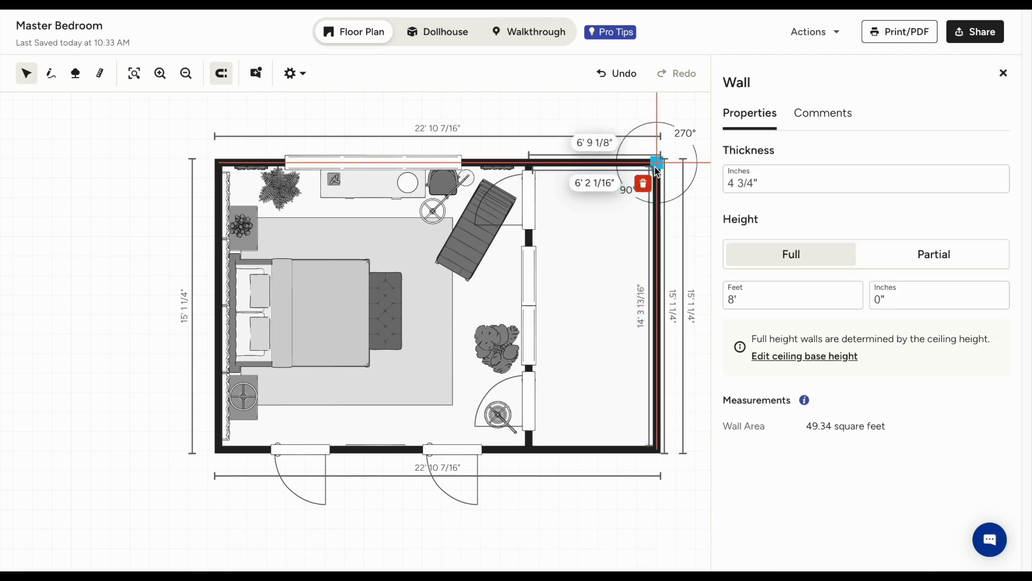
Step: Set the new room's top wall length to 6 feet, adjusting its right end
left_click(613, 243)
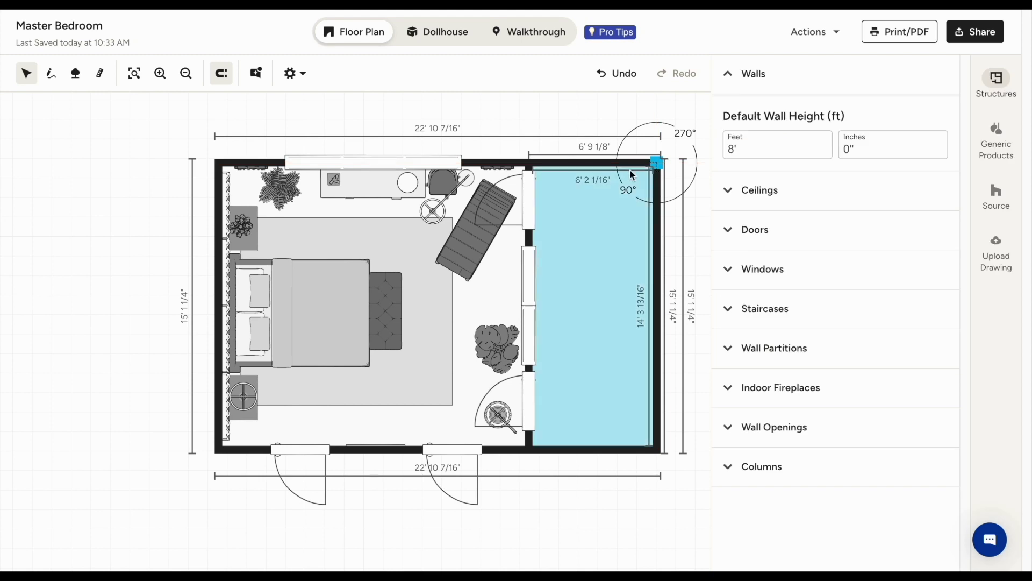
left_click(600, 162)
left_click(596, 182)
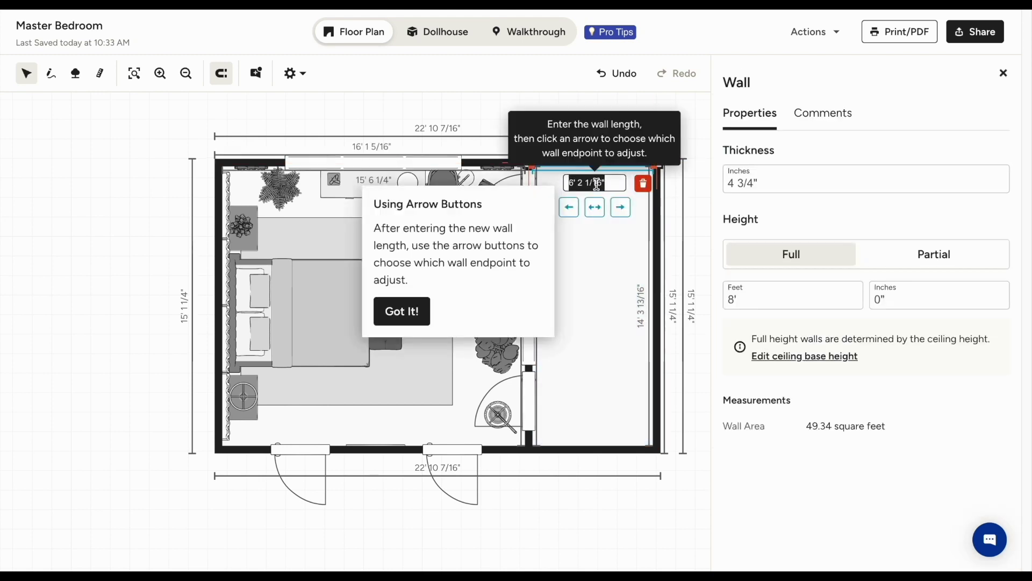
type("6")
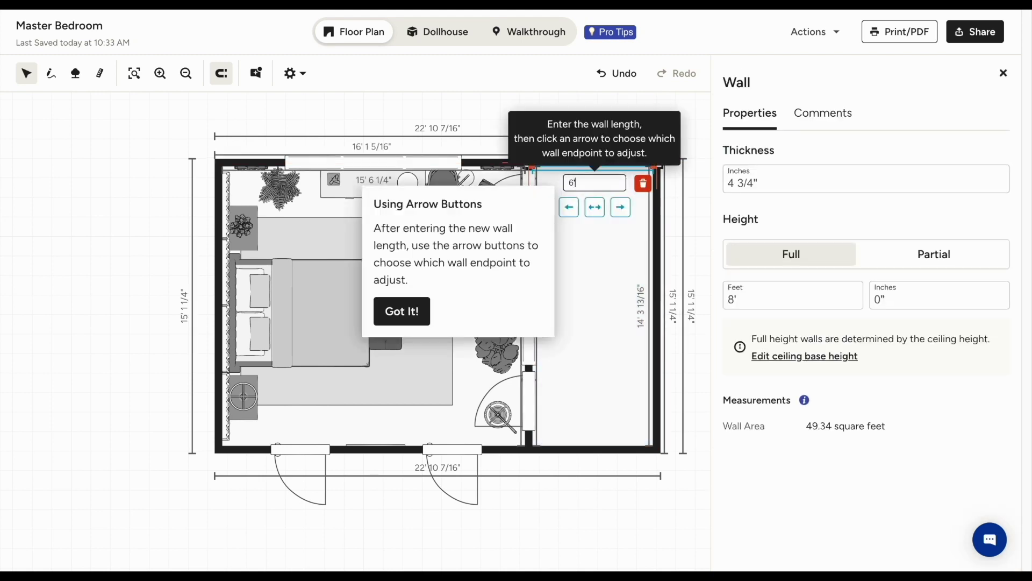
left_click(621, 208)
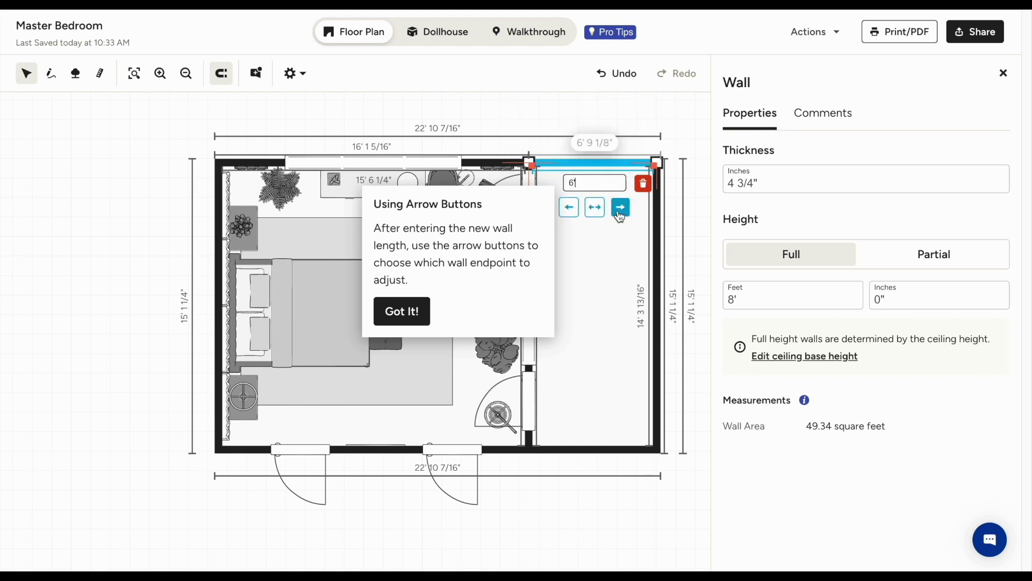
left_click(620, 207)
Step: Dismiss the endpoint adjustment tip and inspect the wall's thickness value
left_click(610, 210)
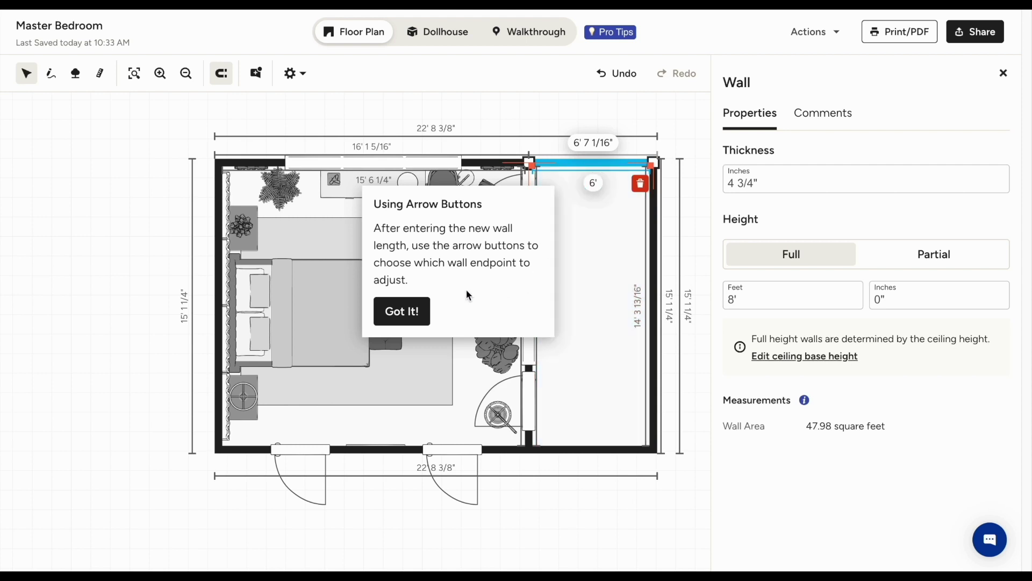
left_click(465, 289)
left_click(595, 250)
left_click(678, 199)
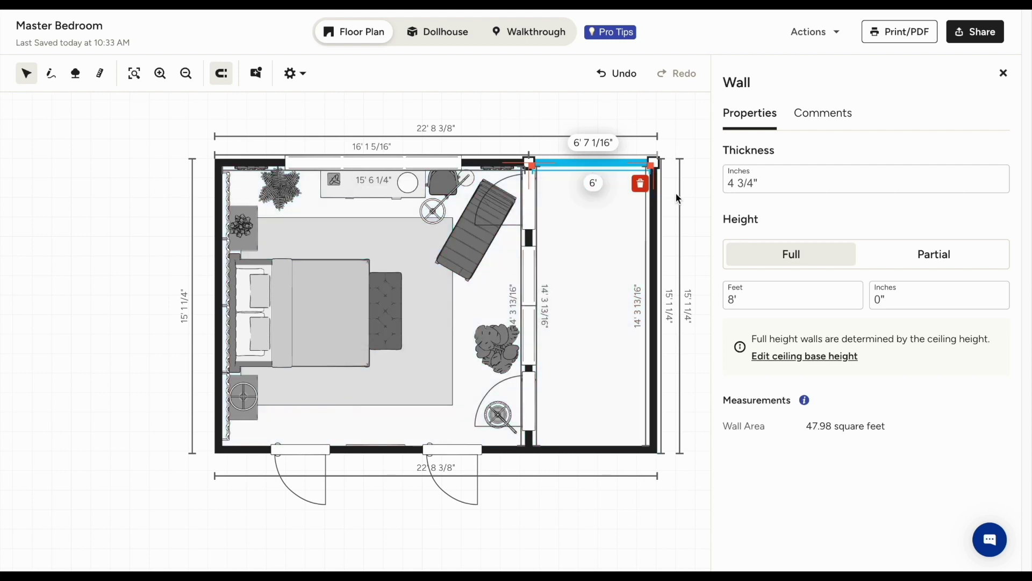
left_click(794, 185)
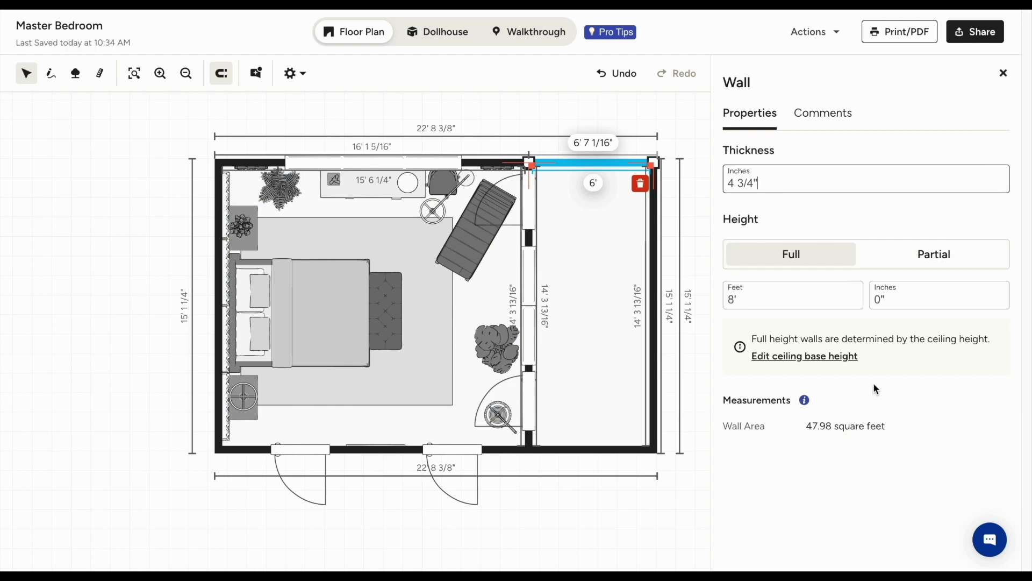
Step: Place a 36-inch two-panel door near the bottom of the bedroom–bath dividing wall
left_click(1004, 73)
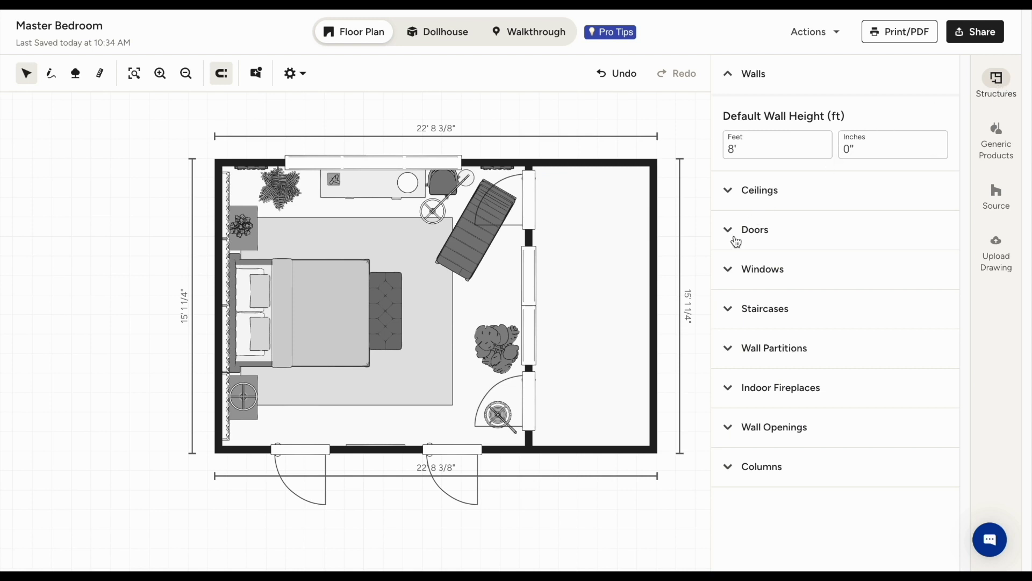
left_click(730, 229)
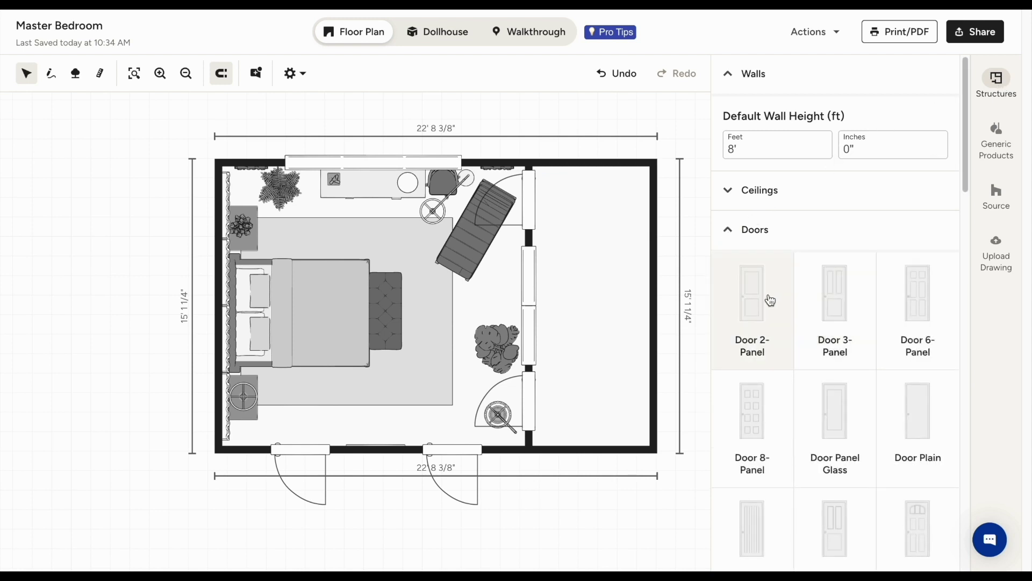
left_click(771, 300)
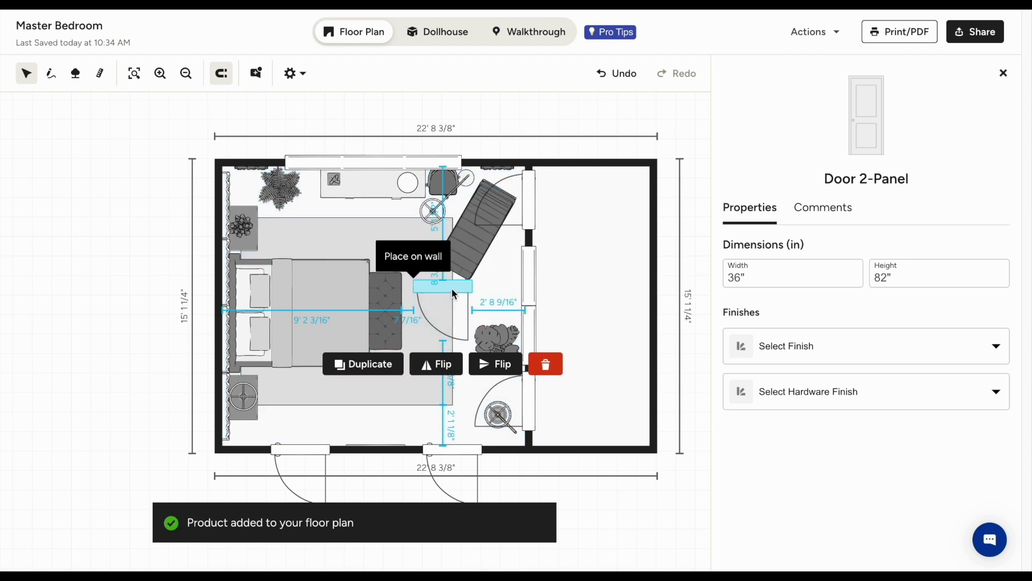
left_click_drag(452, 288, 530, 409)
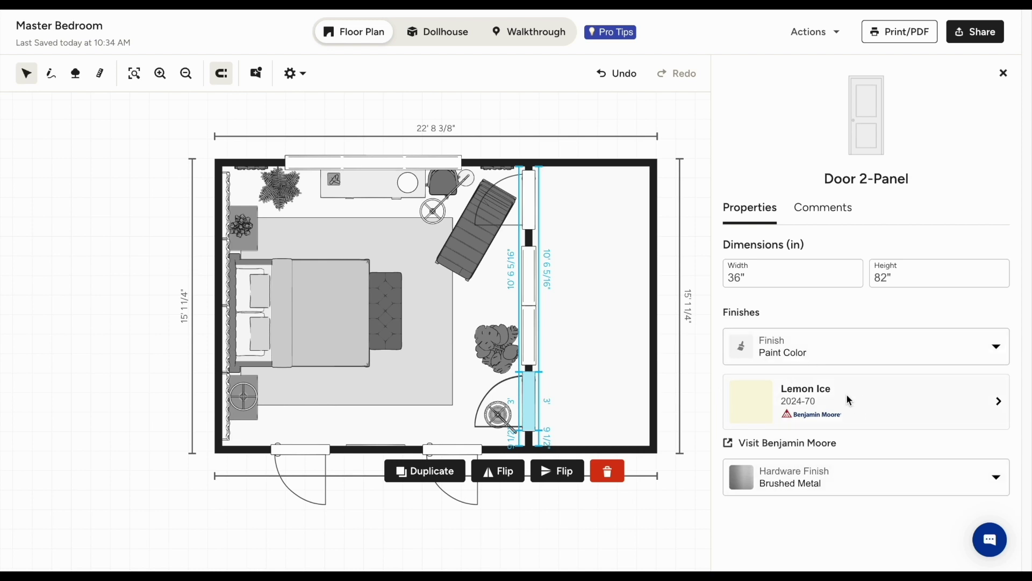
Step: Give the door a Benjamin Moore Lemon Ice finish colour
left_click(869, 354)
left_click(825, 418)
left_click(848, 106)
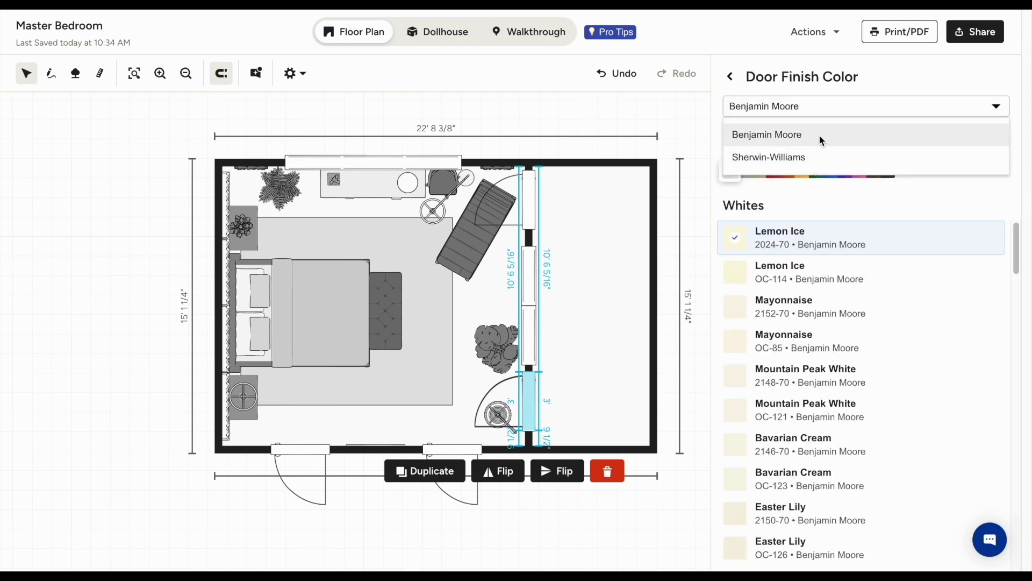
left_click(701, 118)
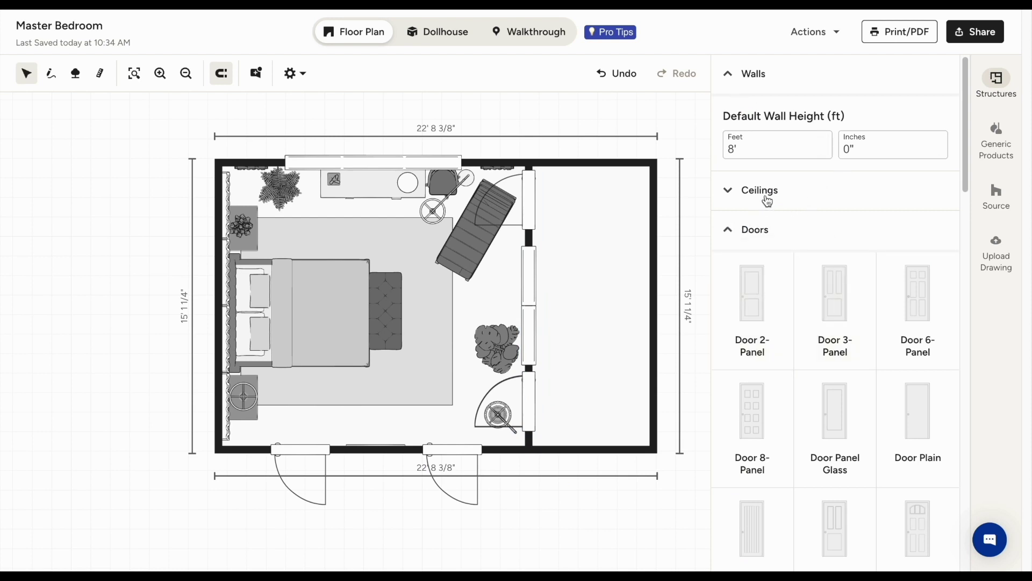
Step: Give the bath room a flat 8-foot ceiling and close ceiling editing
left_click(768, 196)
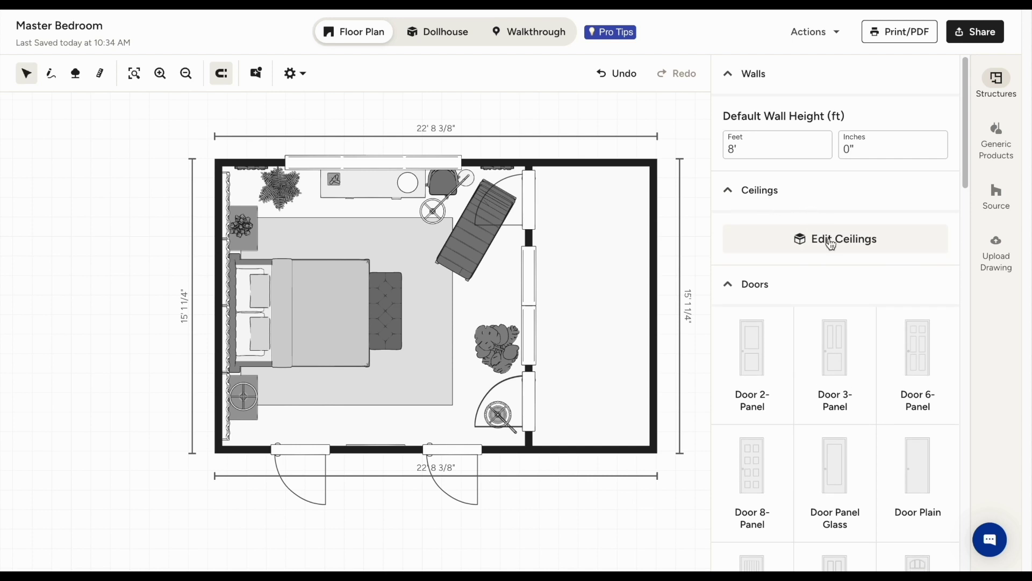
left_click(831, 240)
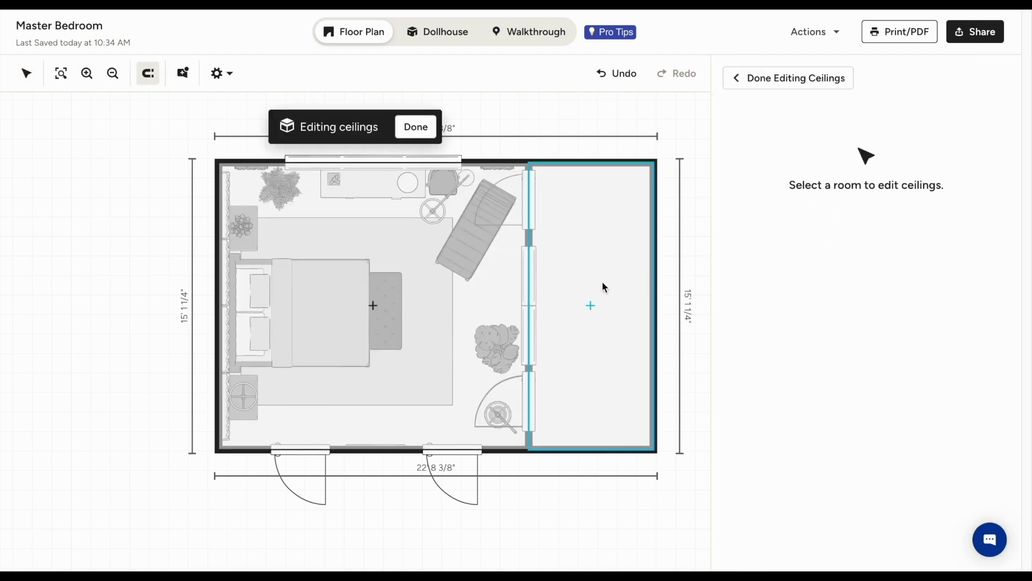
left_click(600, 291)
left_click(936, 186)
left_click(731, 77)
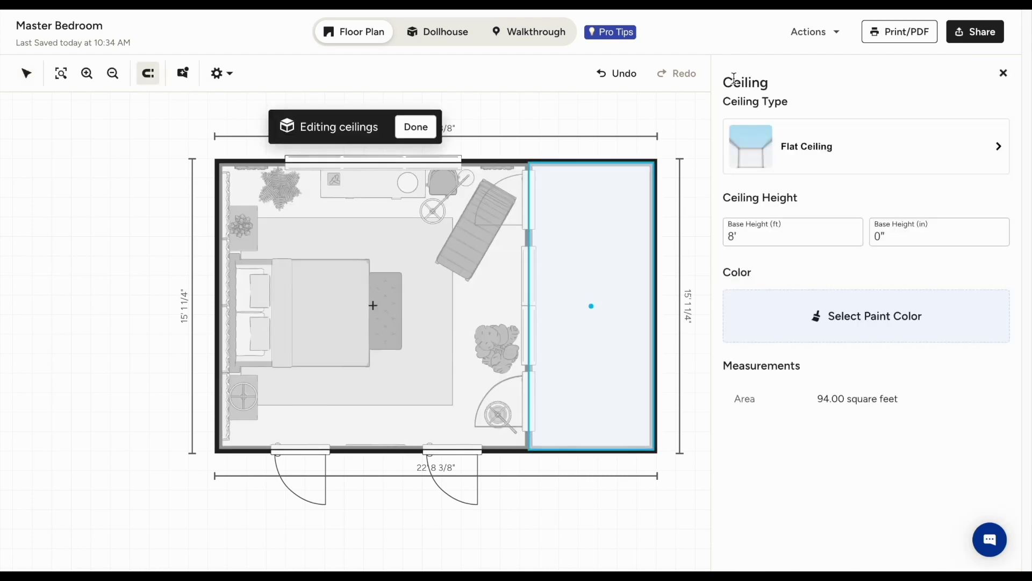
left_click(1003, 72)
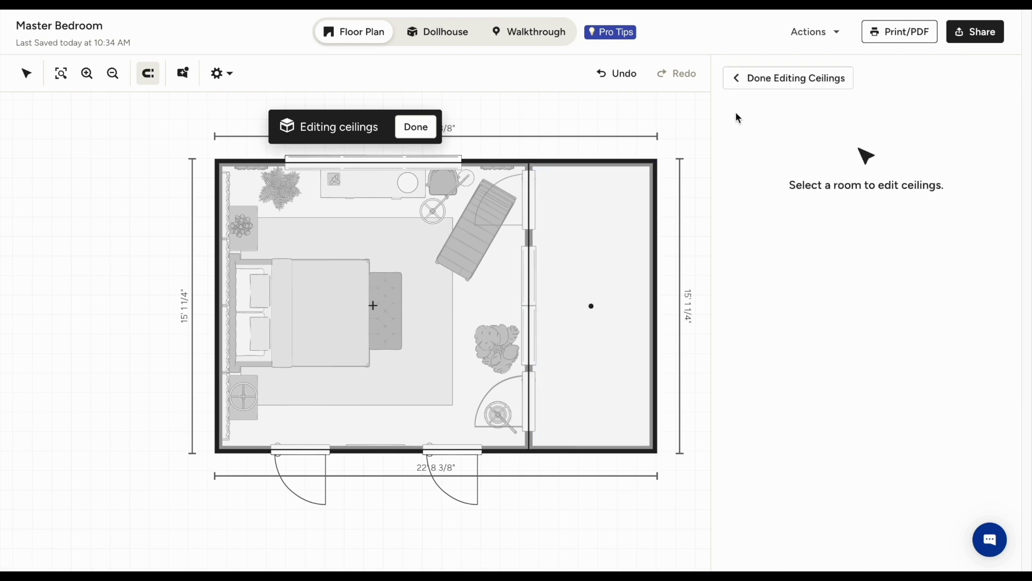
left_click(787, 77)
Step: Drag a 24-inch Dryer from Generic Products > Laundry Products into the bath's top-right corner
left_click(995, 142)
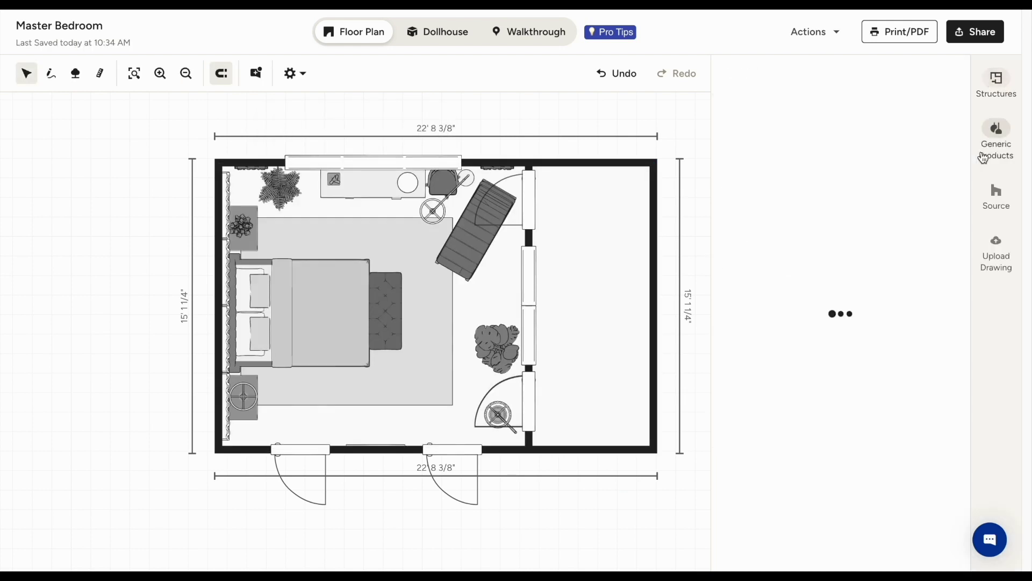
scroll(830, 336, "down", 1)
scroll(831, 336, "down", 2)
scroll(830, 335, "down", 2)
scroll(831, 336, "down", 2)
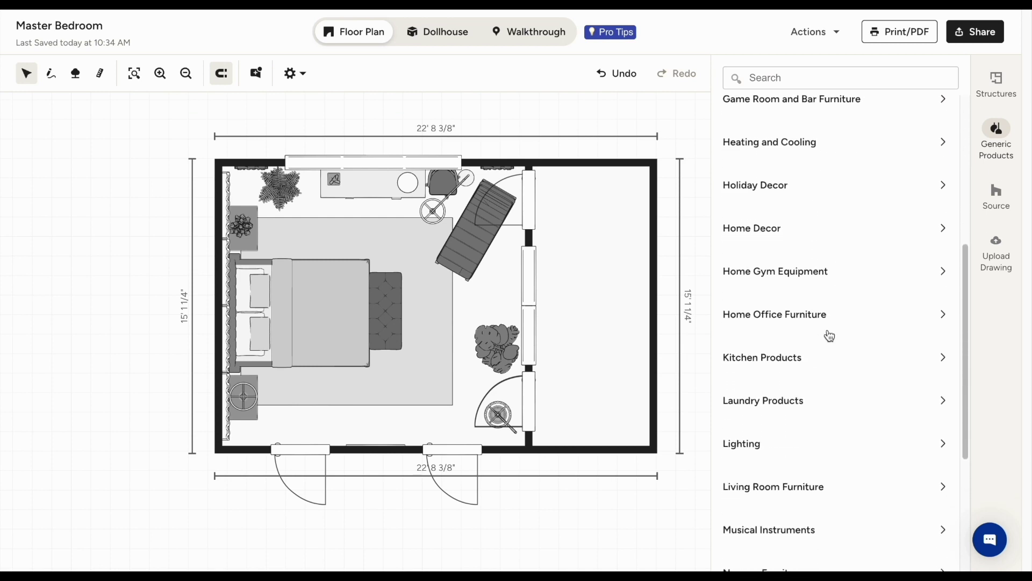
scroll(830, 336, "down", 1)
left_click(806, 345)
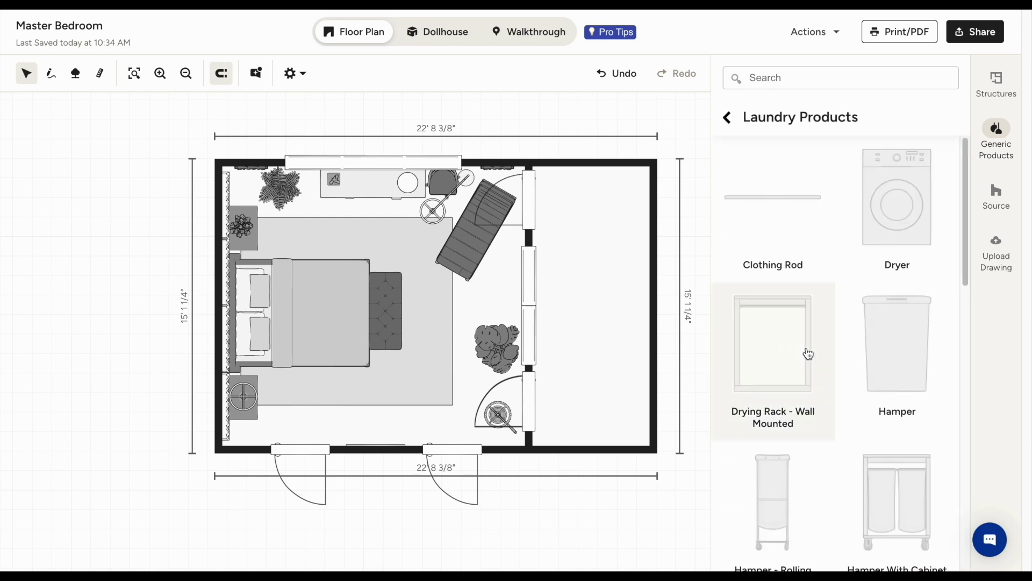
left_click(899, 222)
mouse_move(408, 311)
left_mouse_down()
mouse_move(498, 301)
mouse_move(608, 185)
left_mouse_up()
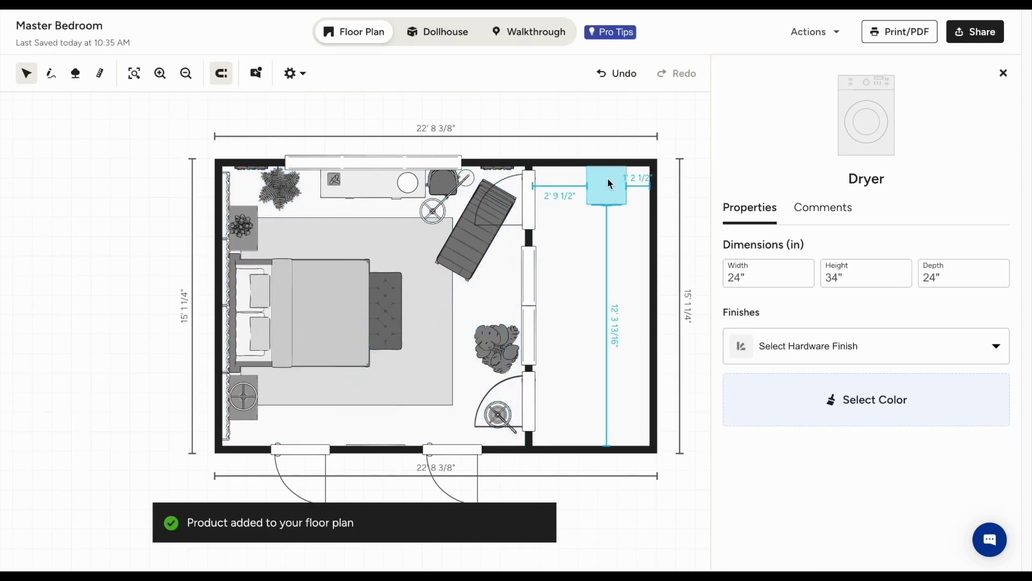
left_click_drag(610, 184, 636, 186)
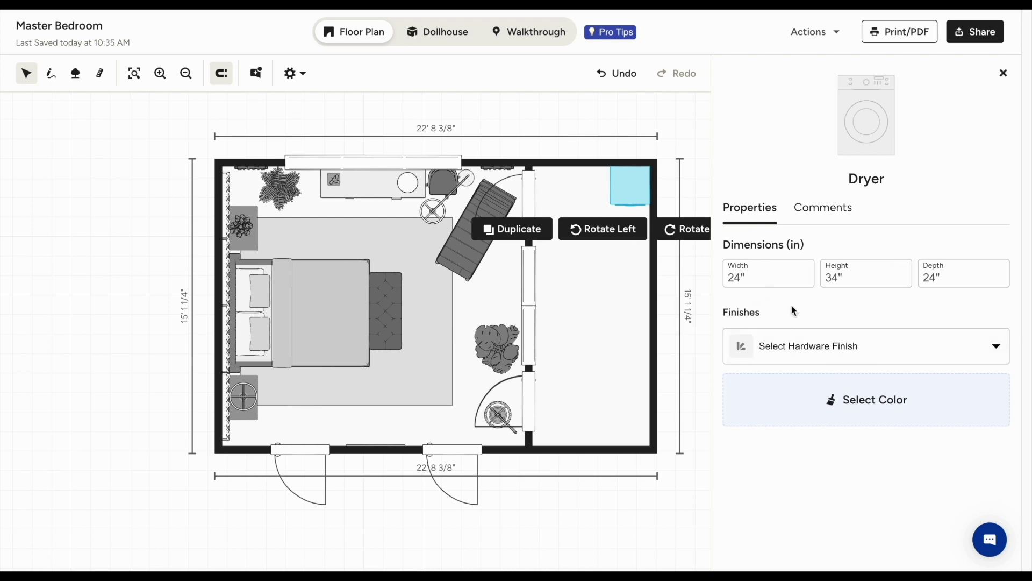
left_click(940, 351)
Step: Give the dryer Matte Black hardware and place the 30-inch Sequoia vanity on the bath's top wall
left_click(833, 423)
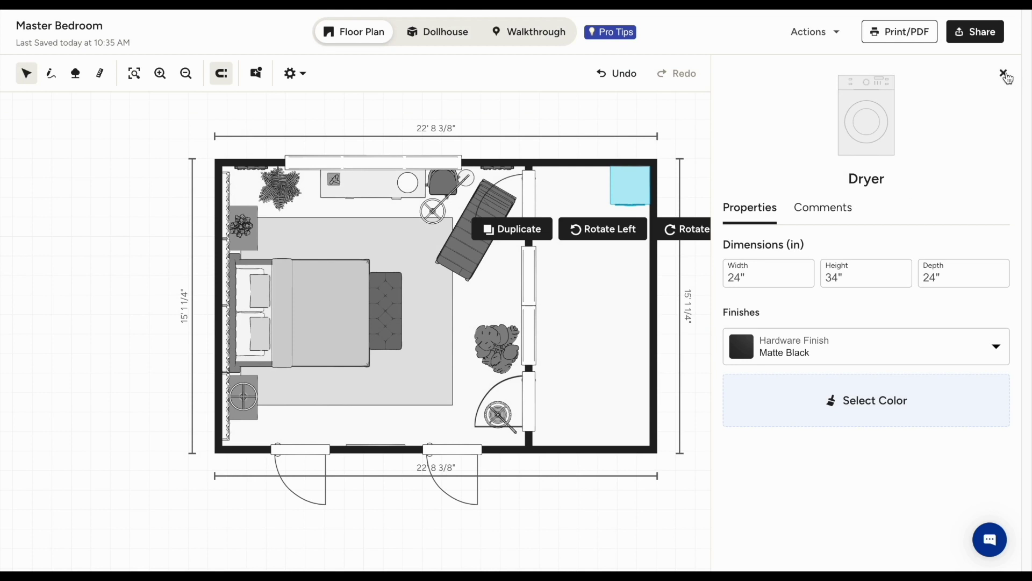
left_click(1006, 76)
left_click(996, 192)
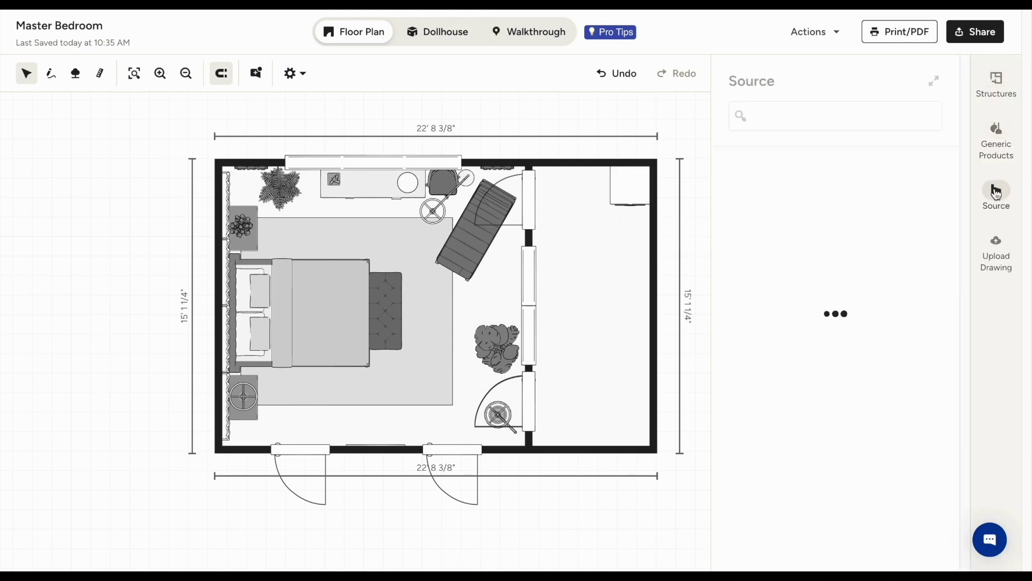
scroll(855, 320, "down", 3)
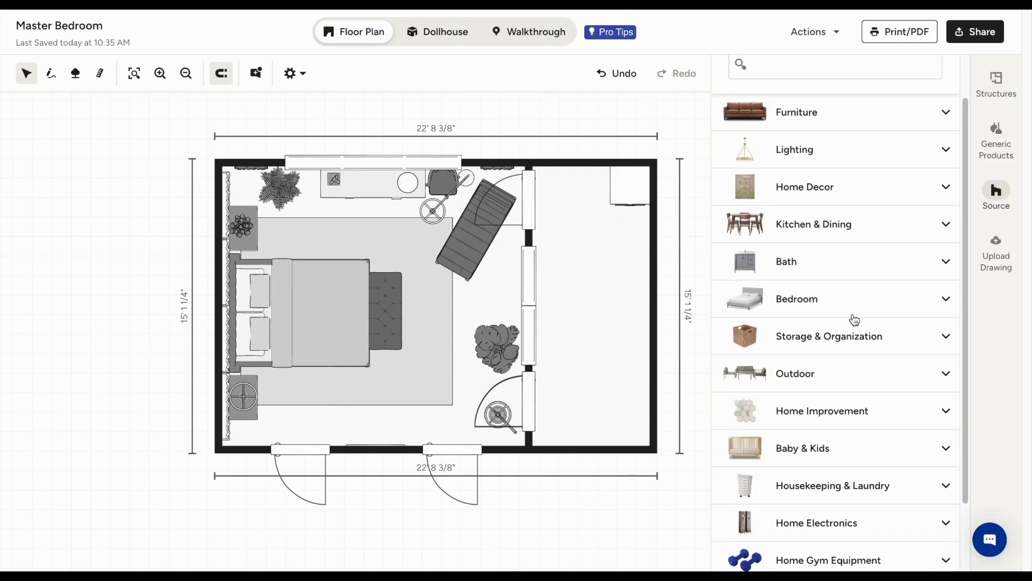
scroll(855, 319, "down", 2)
scroll(872, 236, "down", 2)
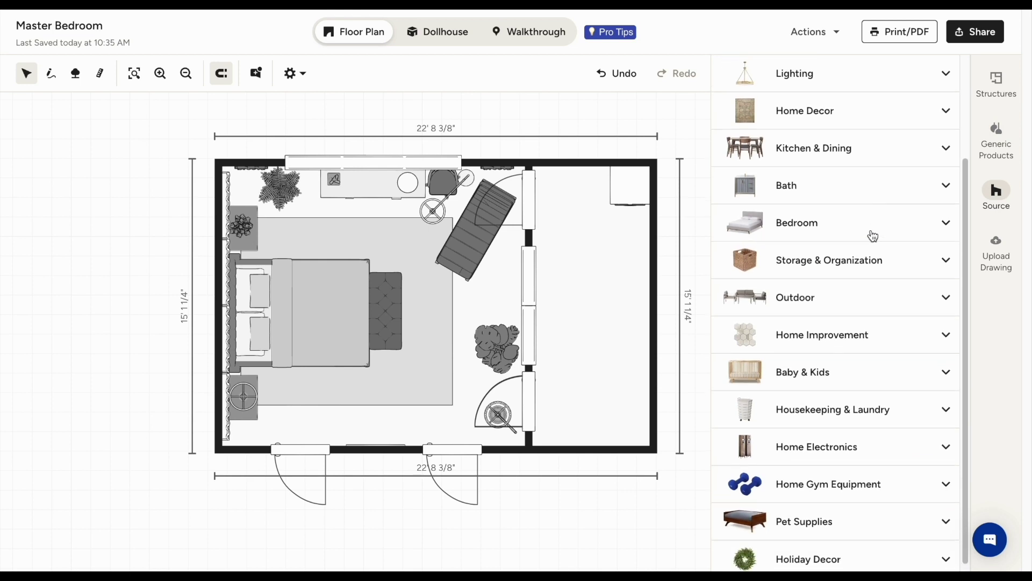
scroll(873, 236, "up", 1)
left_click(874, 214)
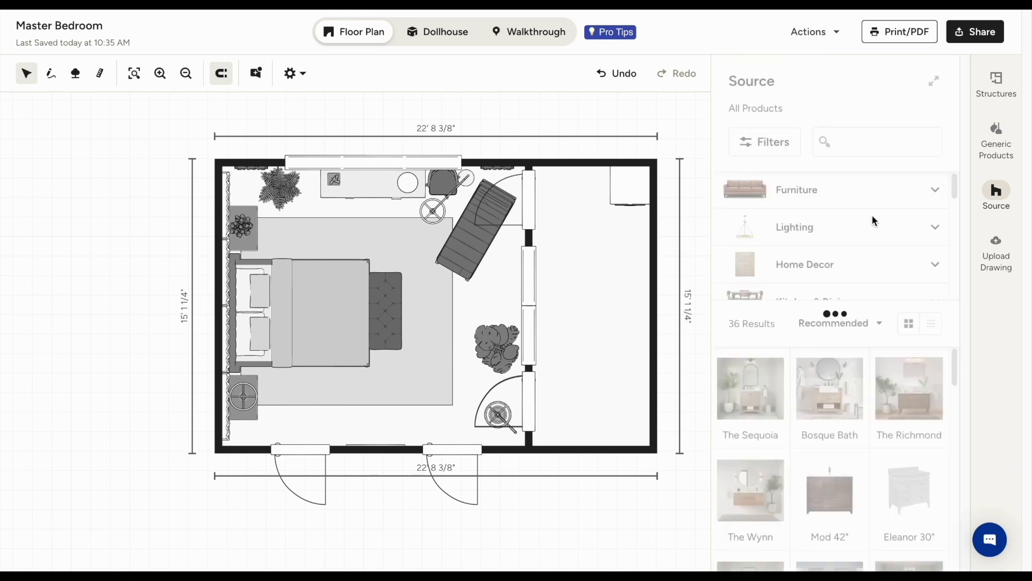
scroll(847, 358, "up", 1)
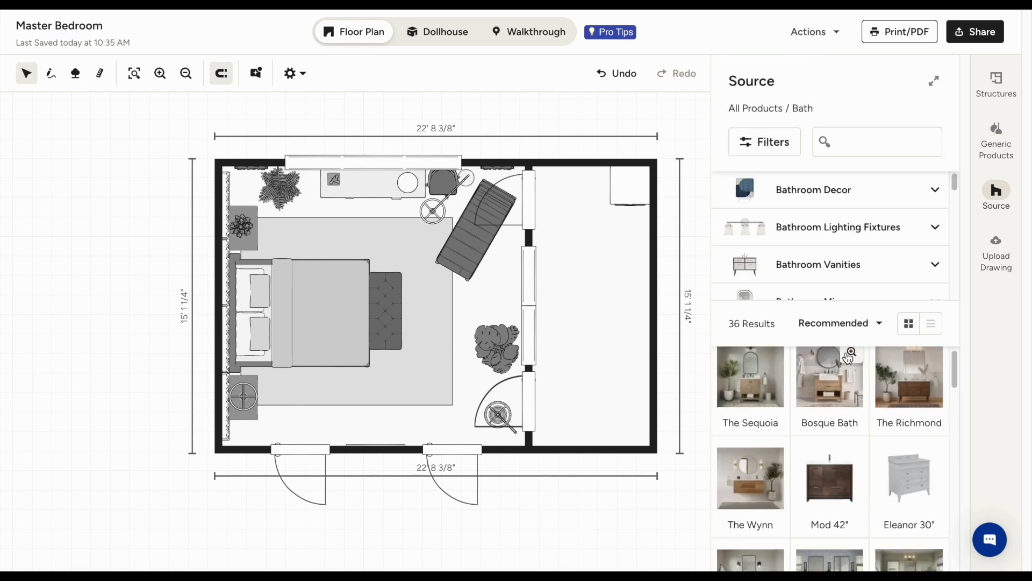
left_click(764, 397)
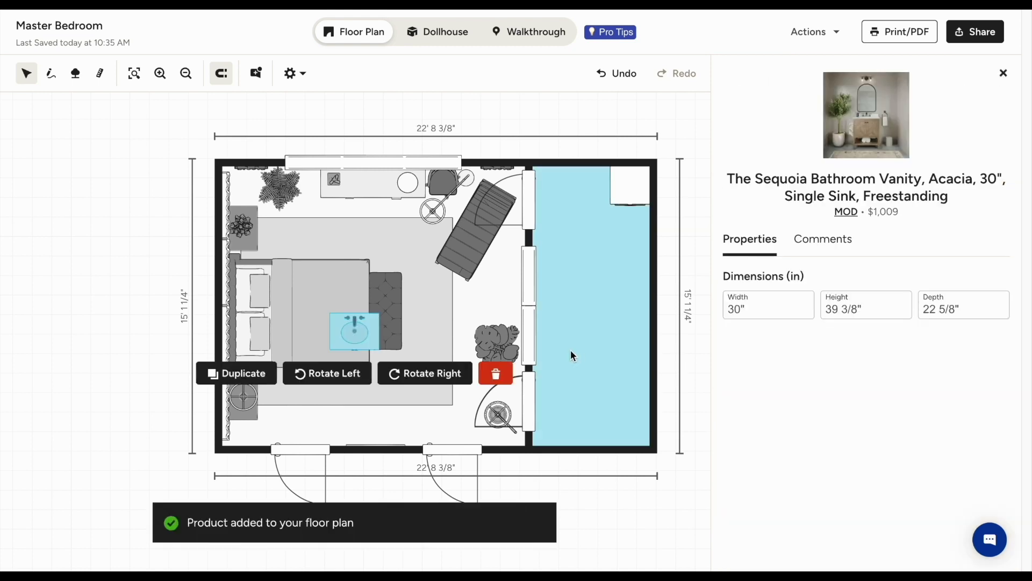
left_click_drag(570, 350, 597, 194)
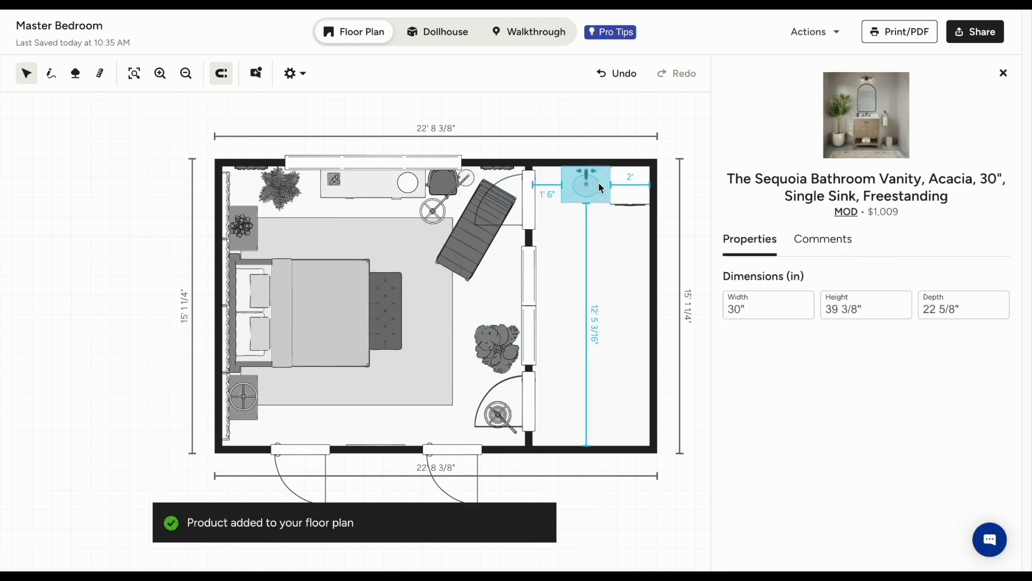
left_click(606, 306)
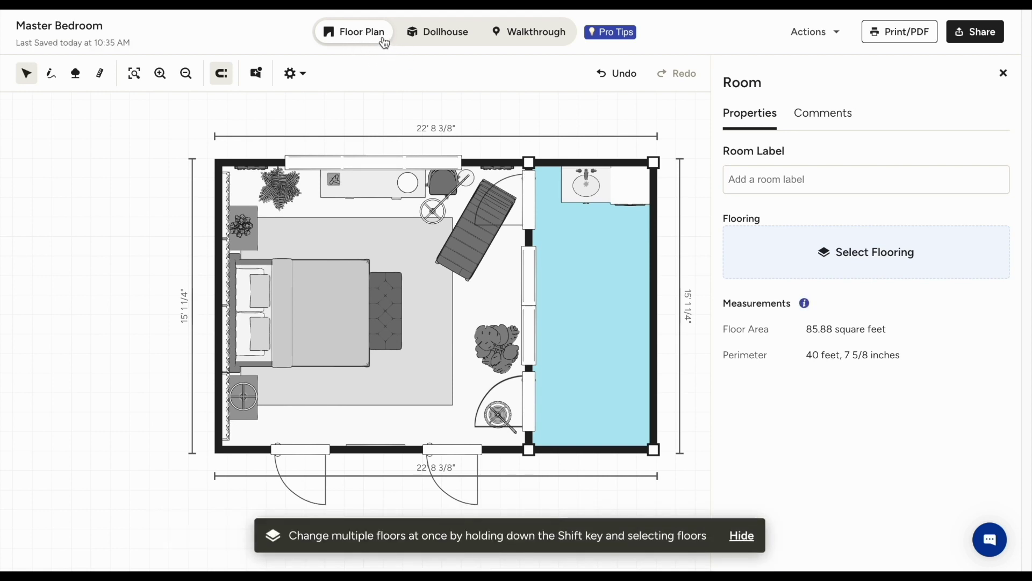
Step: In the 3D Dollhouse view, move the dryer slightly lower into the bathroom
left_click(442, 31)
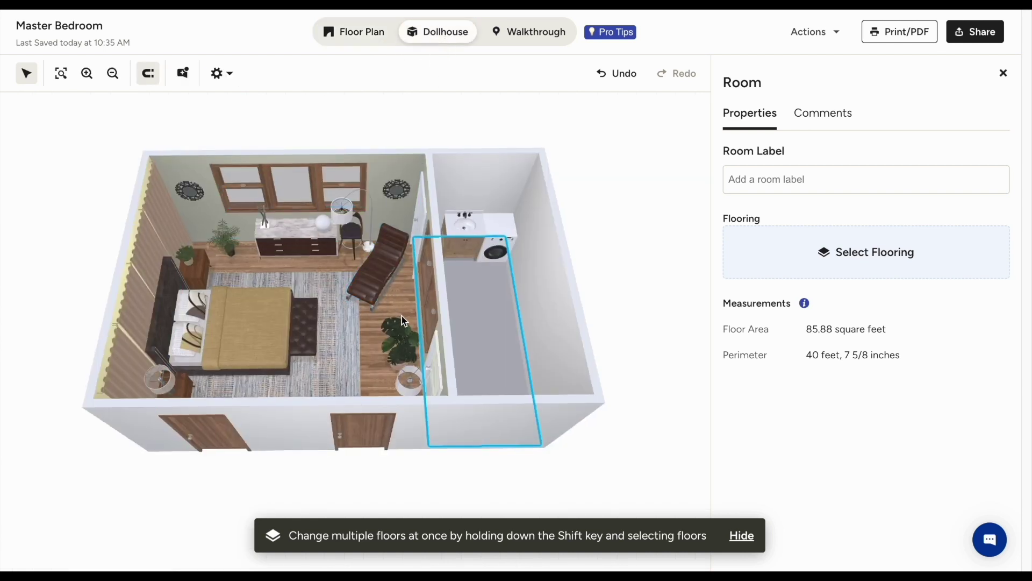
mouse_move(397, 322)
left_mouse_down()
mouse_move(431, 299)
mouse_move(395, 325)
mouse_move(485, 326)
mouse_move(460, 333)
left_mouse_up()
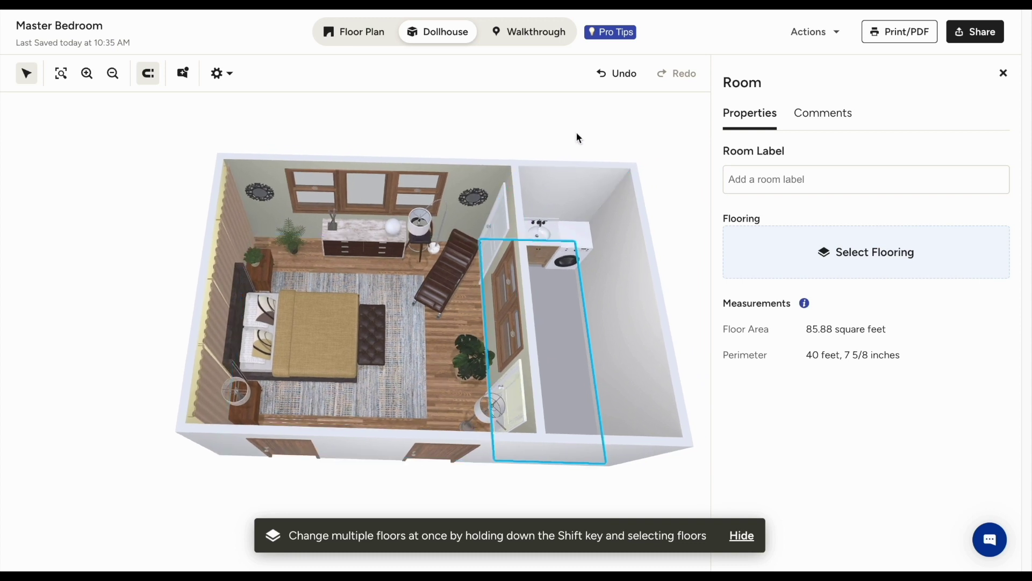
left_click(569, 250)
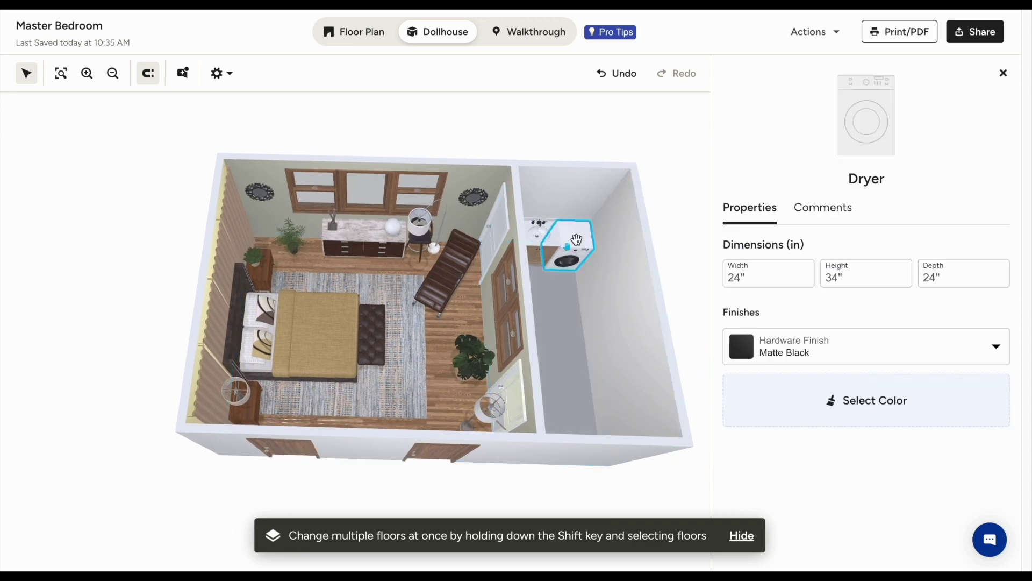
left_click(555, 294)
left_click(572, 240)
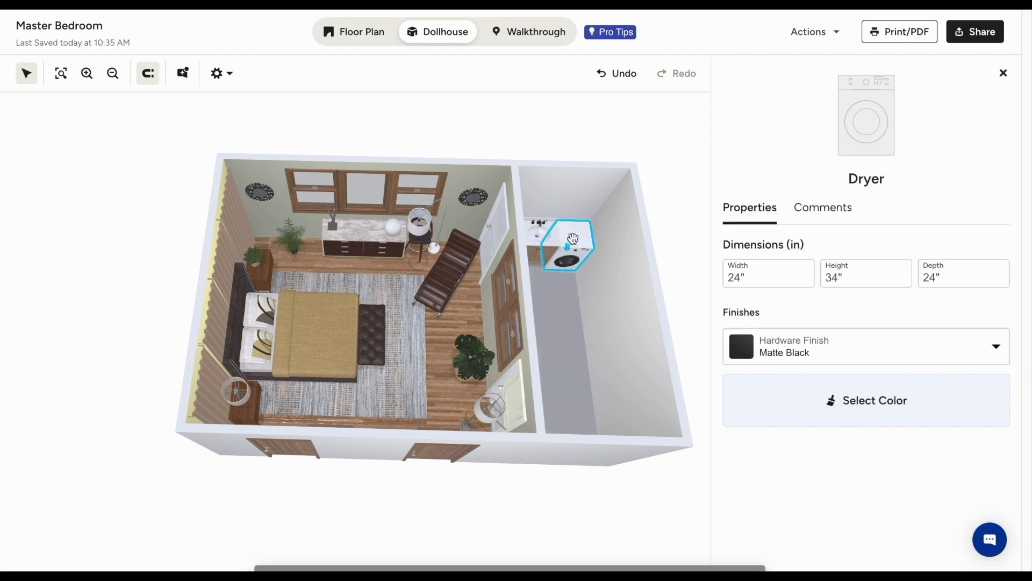
left_click_drag(572, 241, 572, 234)
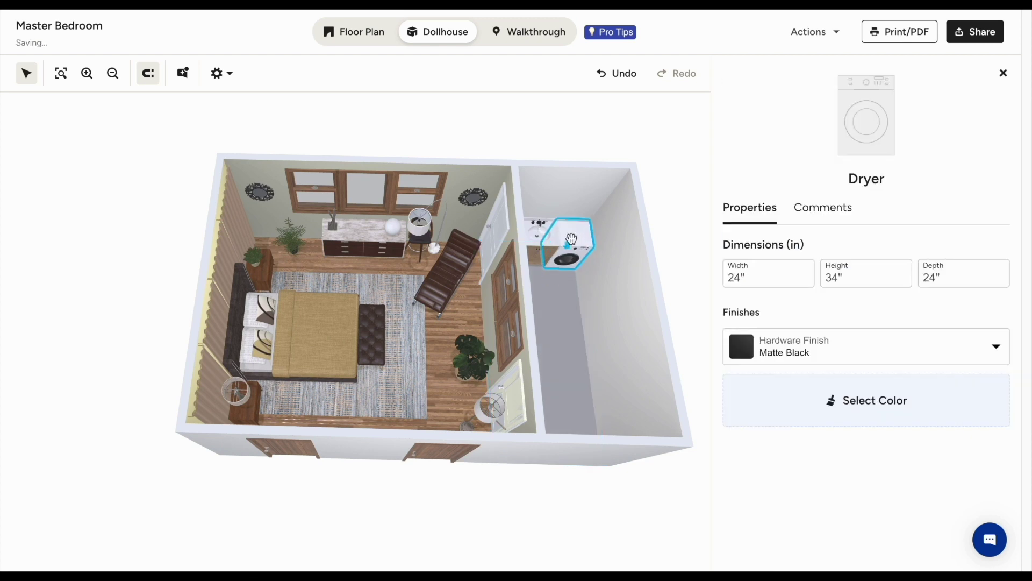
left_click(588, 336)
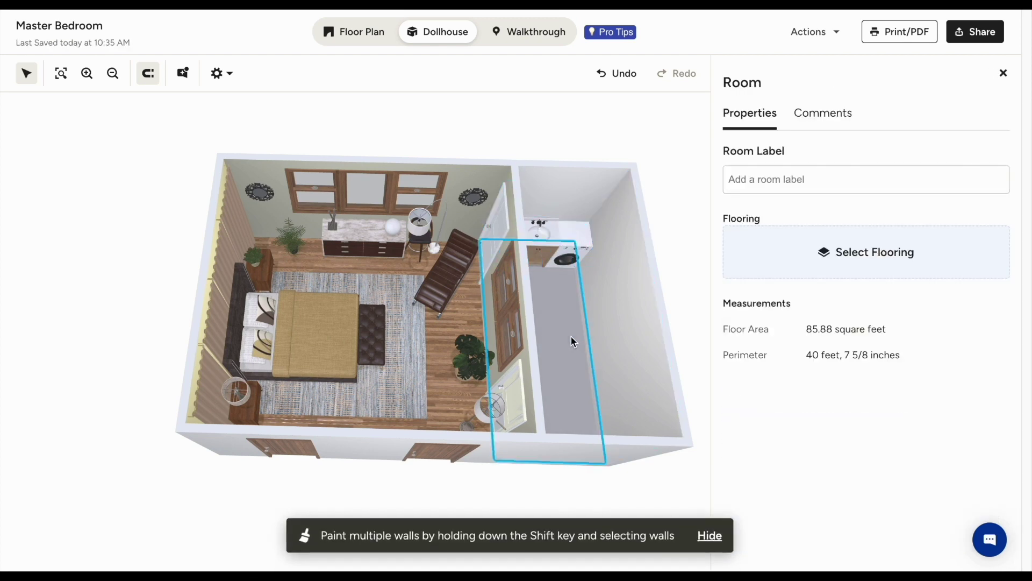
Step: Apply Laminate Antique Oak flooring to the bath room
left_click(913, 252)
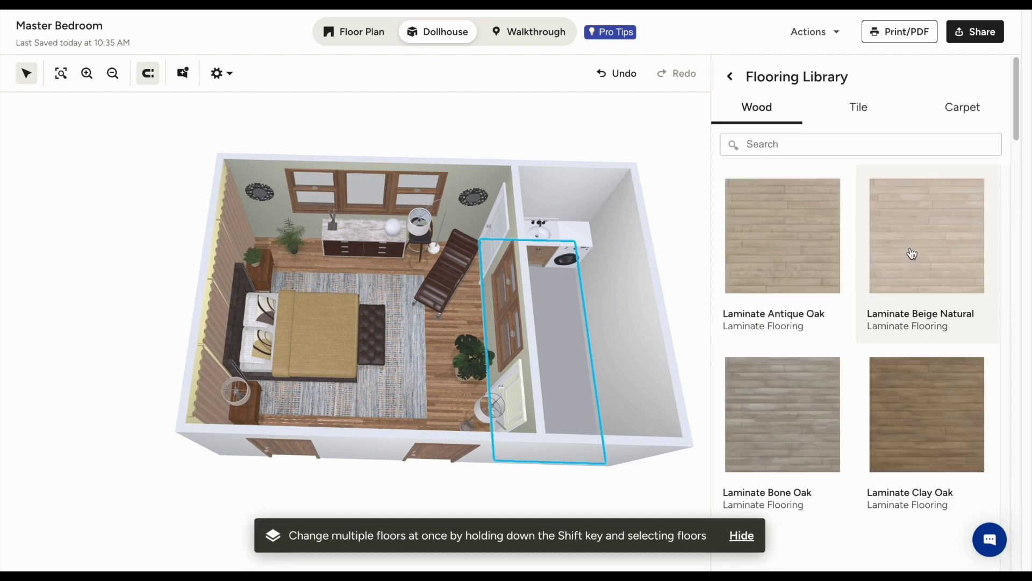
left_click(794, 266)
left_click(655, 139)
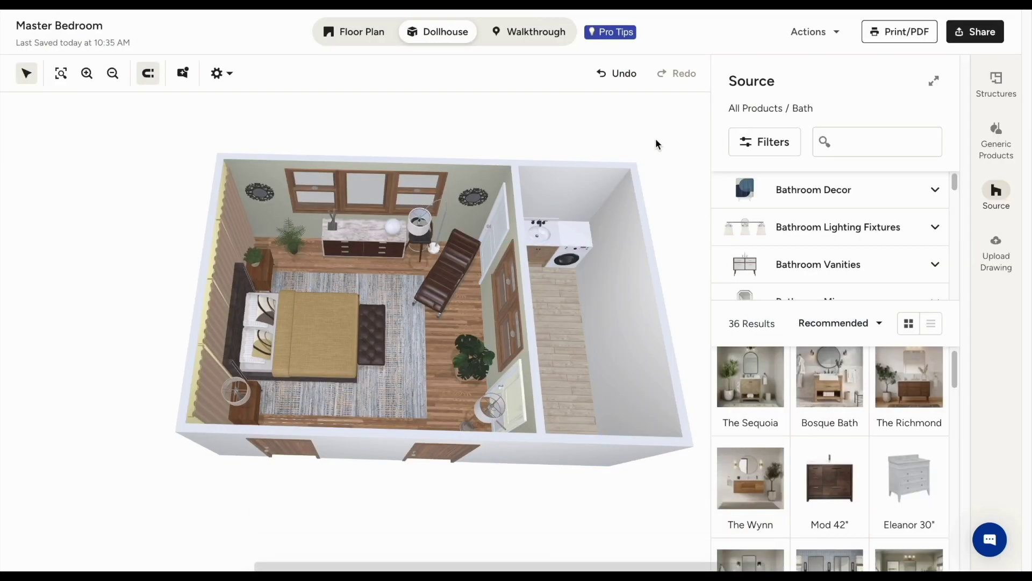
Step: Reselect the bath room and set its room label to Bath
left_click(565, 313)
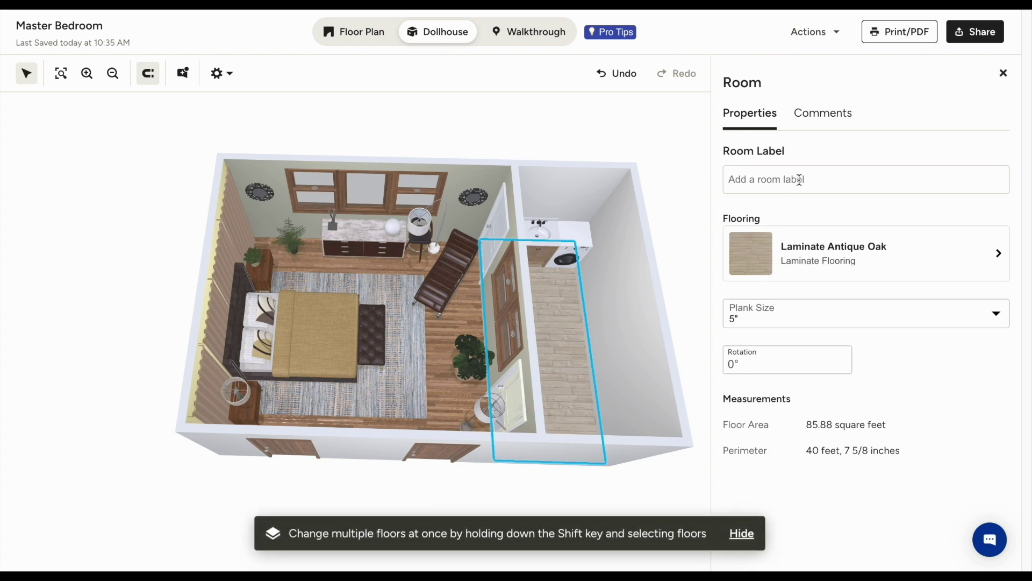
left_click(781, 176)
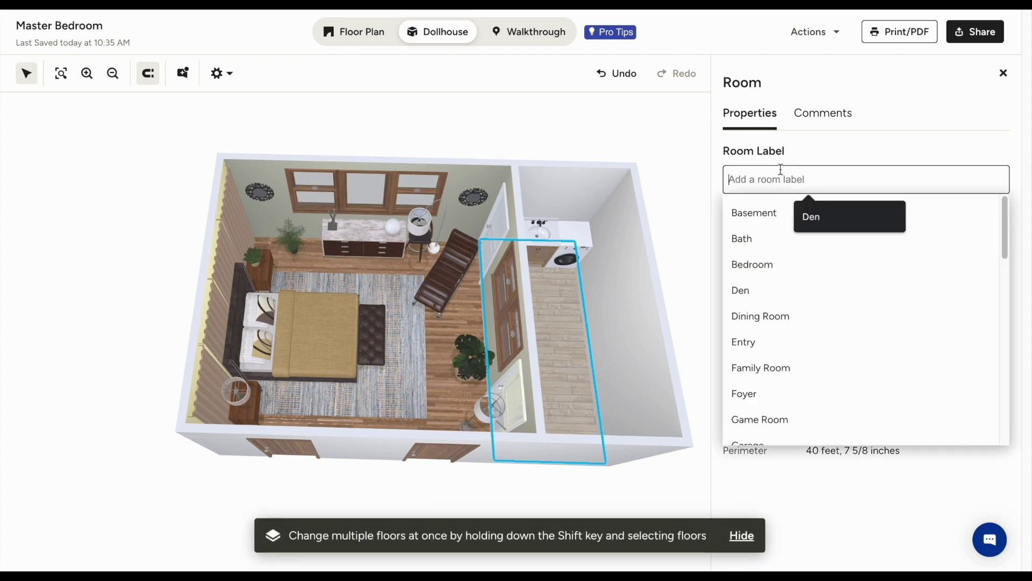
left_click(749, 238)
left_click(823, 112)
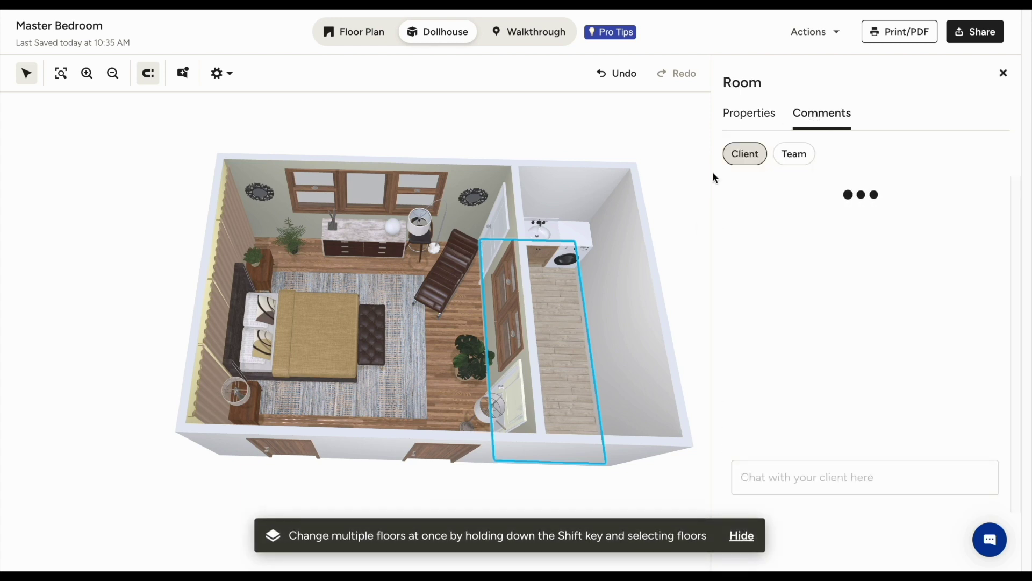
Step: Post the client comment 'Review the measurements' on the bath
left_click(772, 481)
type("Review the measurements")
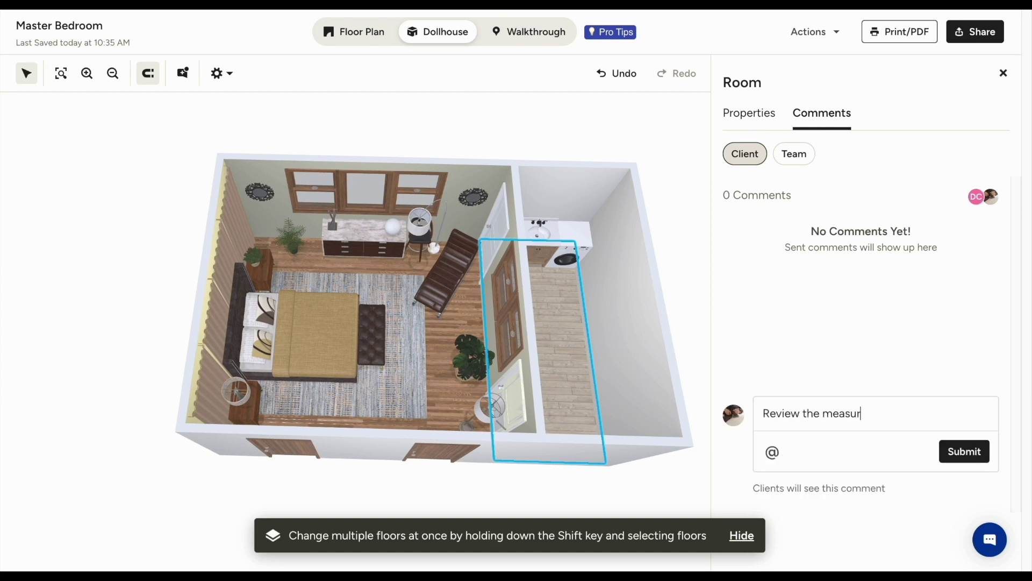
left_click(965, 451)
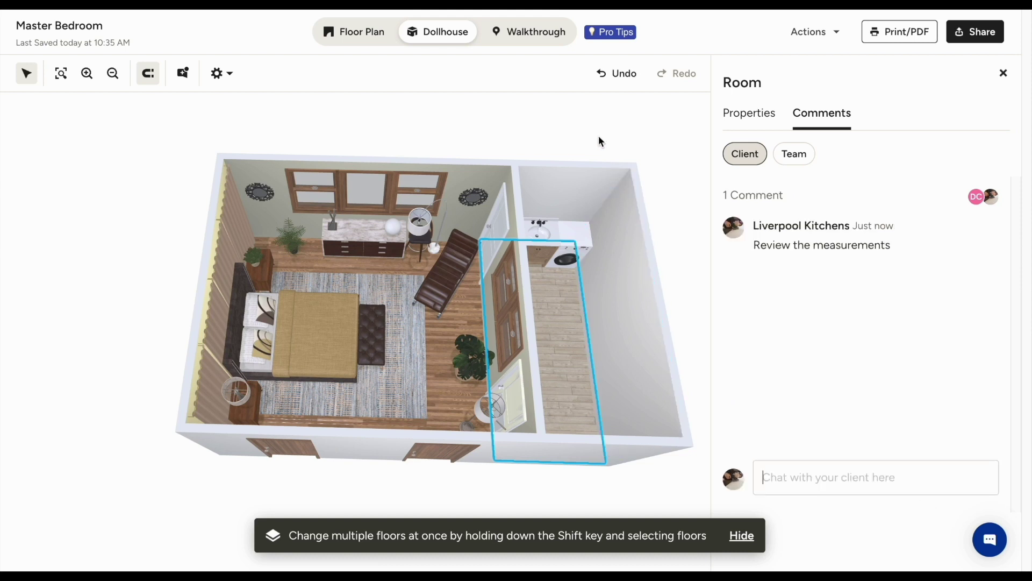
left_click(536, 31)
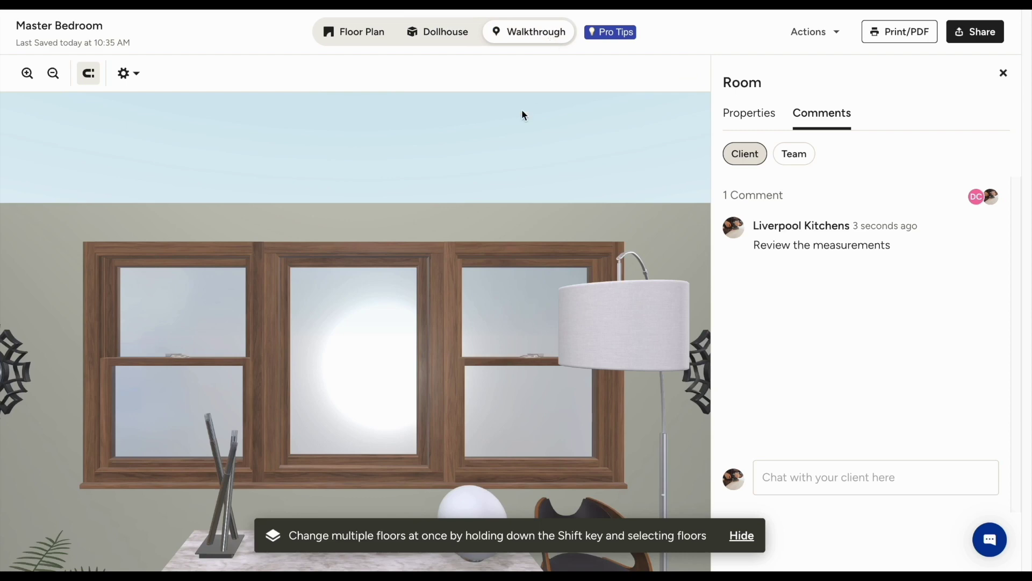
Step: Look around the bedroom toward the windows and door in first-person walkthrough
mouse_move(426, 353)
left_mouse_down()
mouse_move(256, 398)
mouse_move(88, 401)
mouse_move(554, 384)
left_mouse_up()
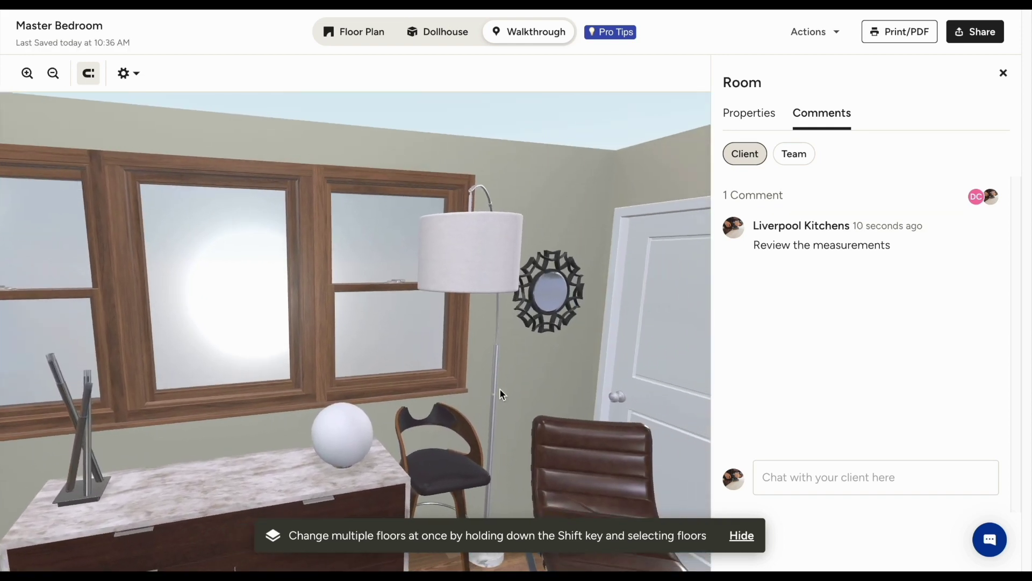
scroll(567, 392, "up", 3)
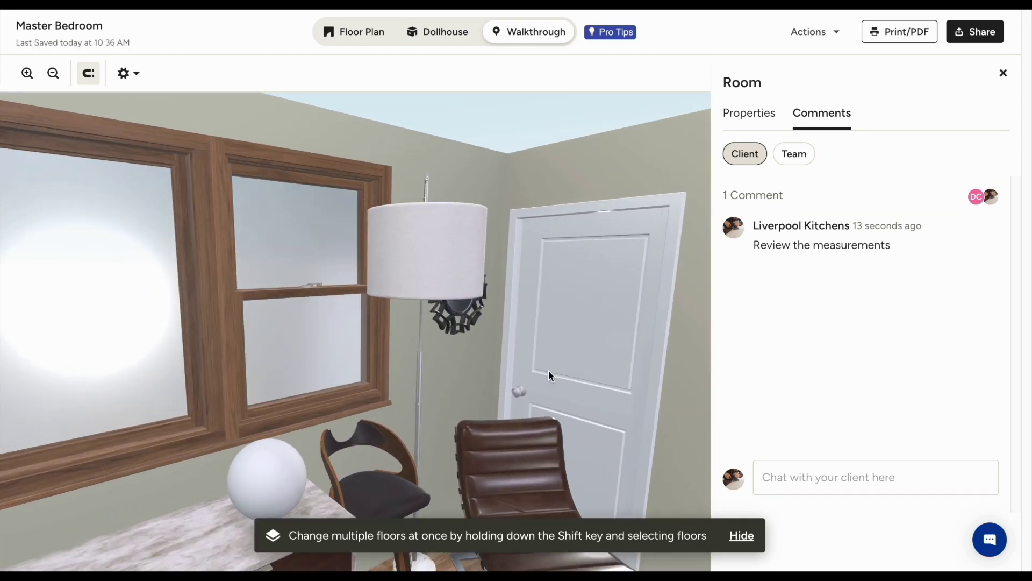
scroll(557, 380, "down", 3)
mouse_move(562, 390)
left_mouse_down()
mouse_move(602, 455)
mouse_move(625, 456)
left_mouse_up()
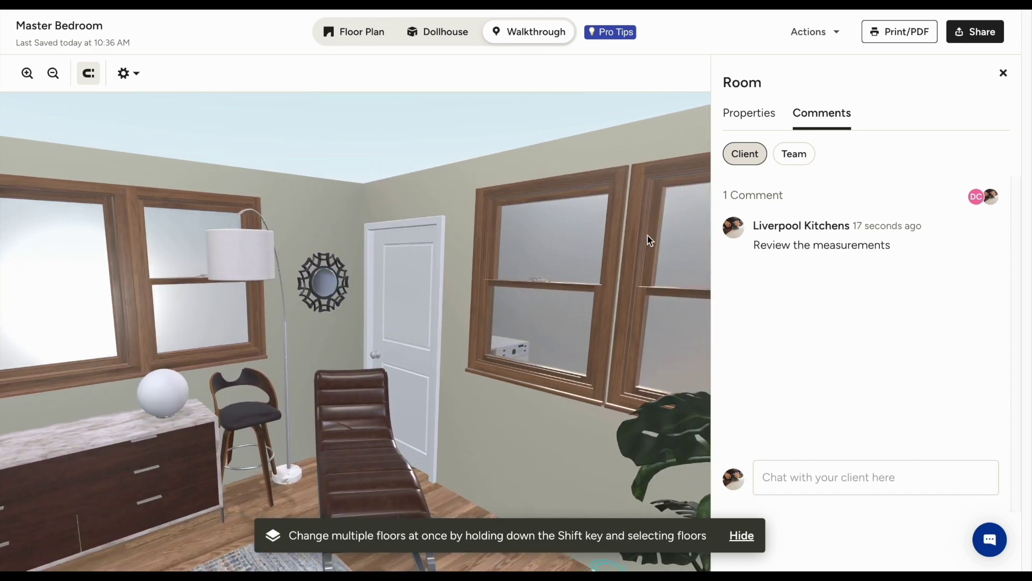
left_click(814, 31)
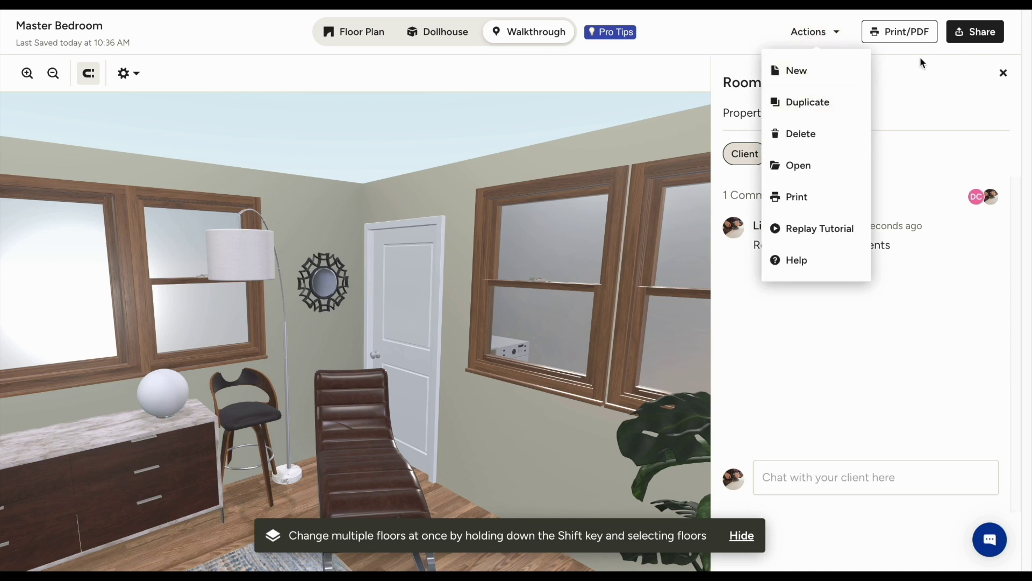
Step: Close the Room panel, toggle Floor Plan, Walkthrough, then Floor Plan, and pan the plan slightly
left_click(1002, 77)
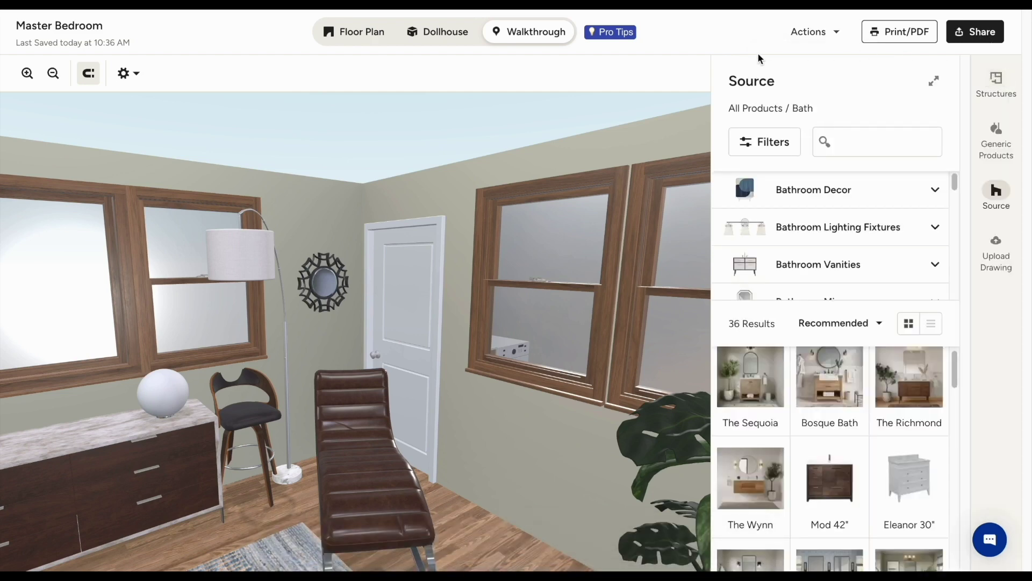
left_click(355, 32)
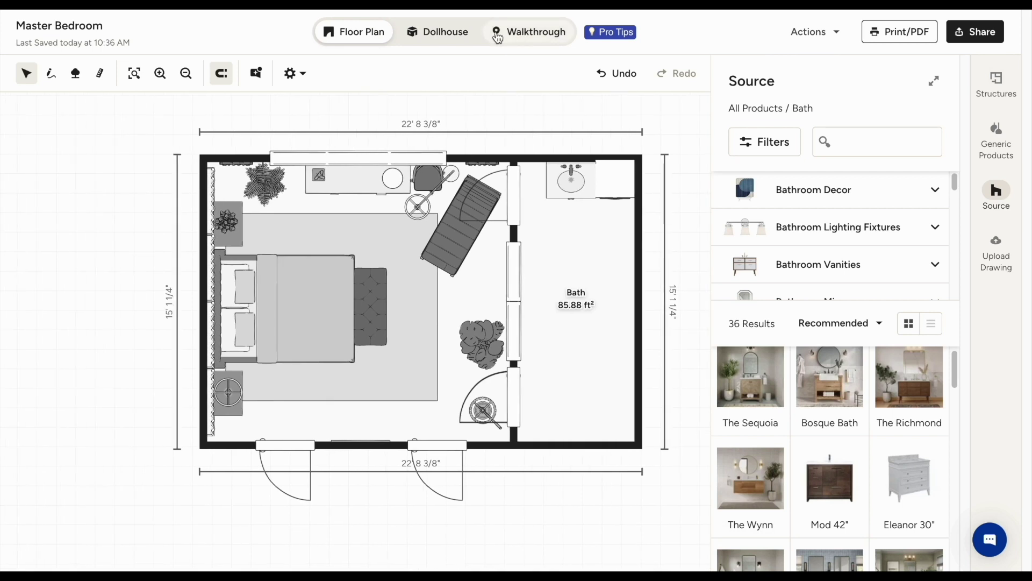
left_click(516, 38)
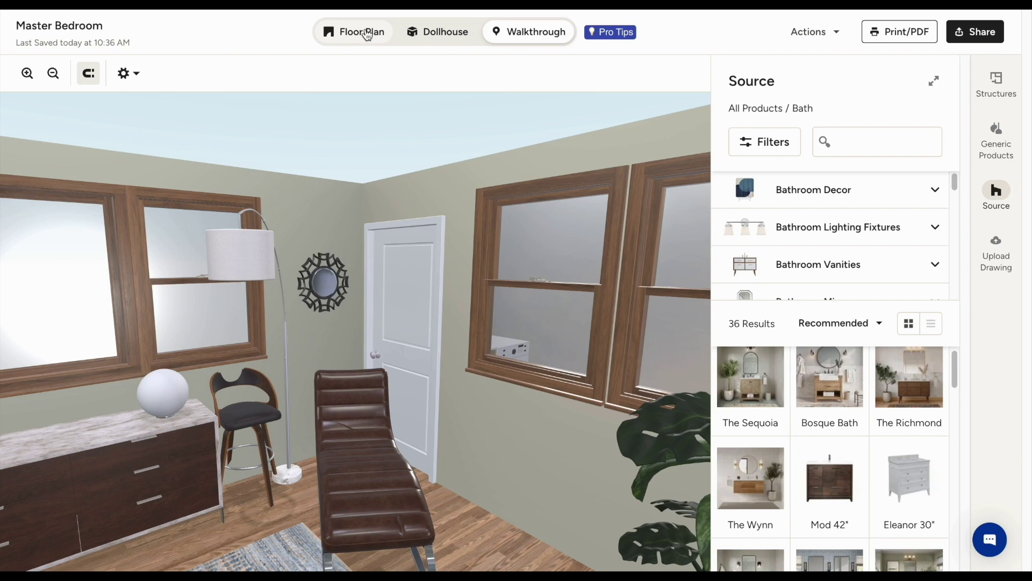
left_click(362, 32)
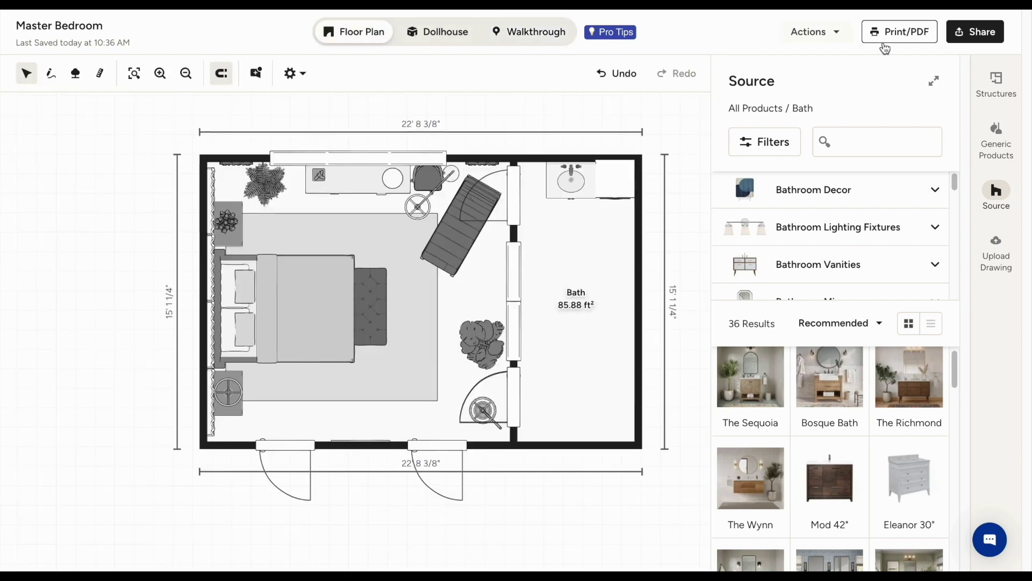
mouse_move(683, 134)
left_mouse_down()
mouse_move(666, 125)
mouse_move(663, 152)
left_mouse_up()
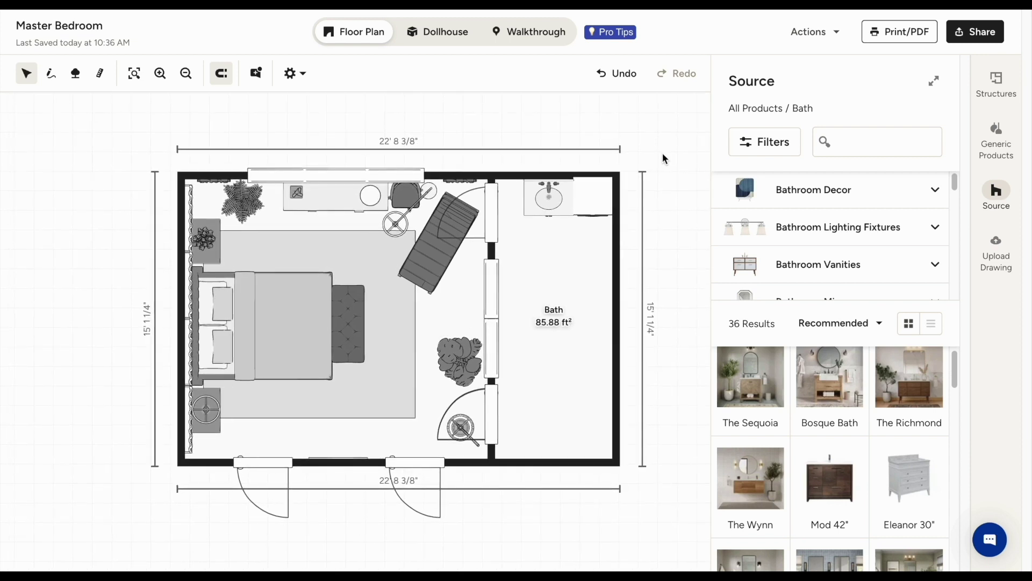